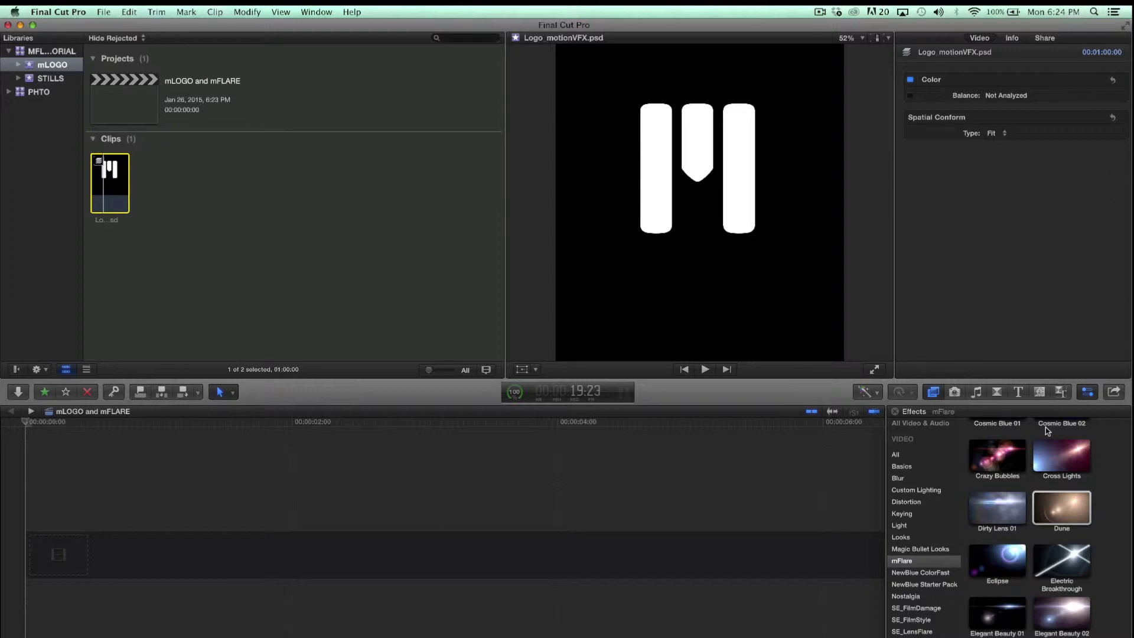
Show the Titles browser with the installed title templates
{"action": "left_click", "coordinate": [1018, 392]}
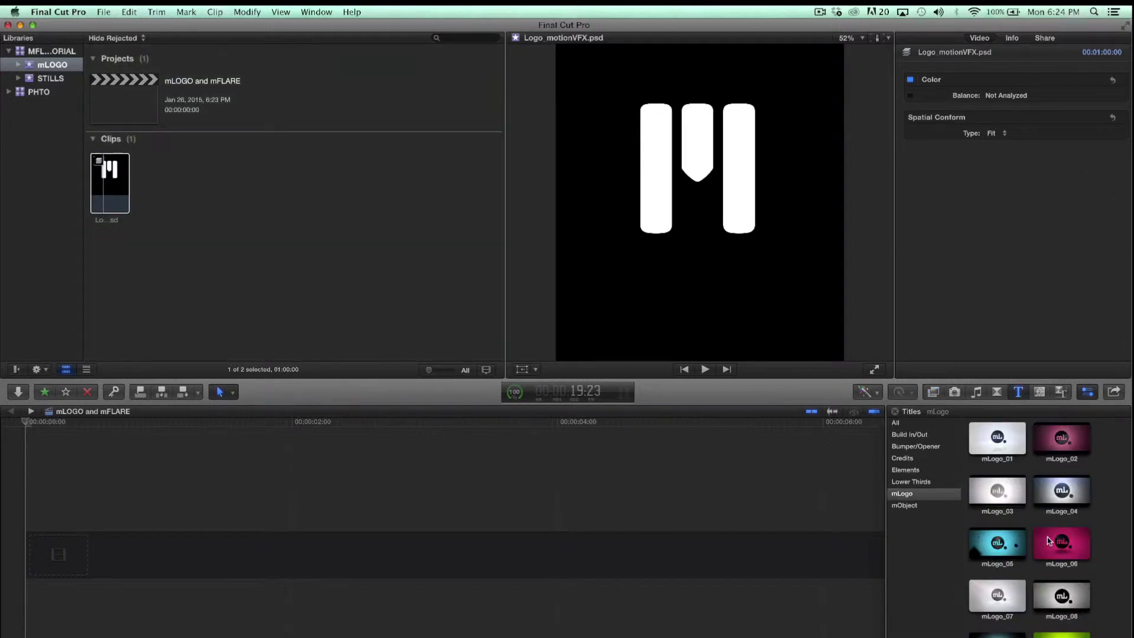
Browse the mLogo title thumbnails and select mLogo_04
{"action": "scroll", "coordinate": [1047, 537], "scroll_direction": "down", "scroll_amount": 10}
{"action": "scroll", "coordinate": [1047, 536], "scroll_direction": "up", "scroll_amount": 10}
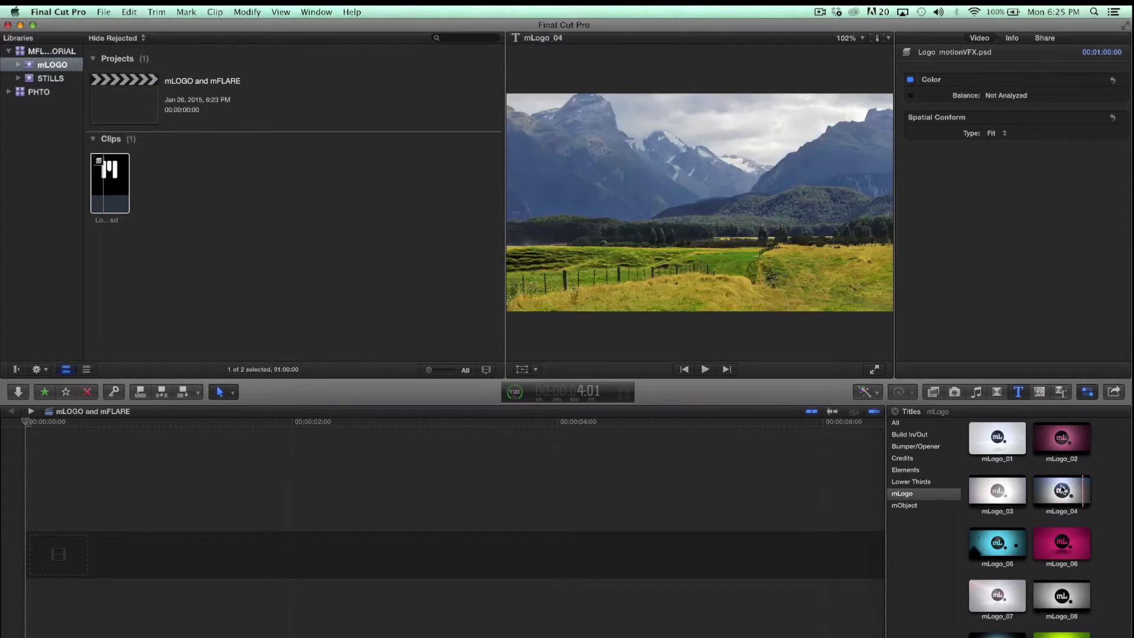
{"action": "left_click", "coordinate": [1052, 489]}
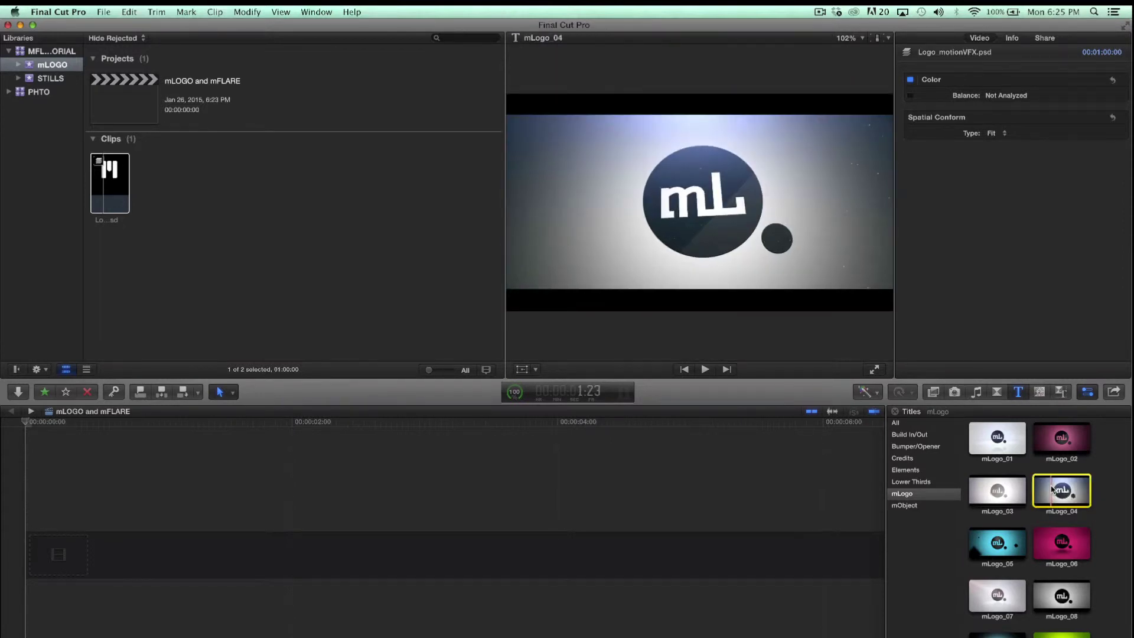
Append mLogo_04 to the storyline, select the clip and play it back
{"action": "key", "text": "e"}
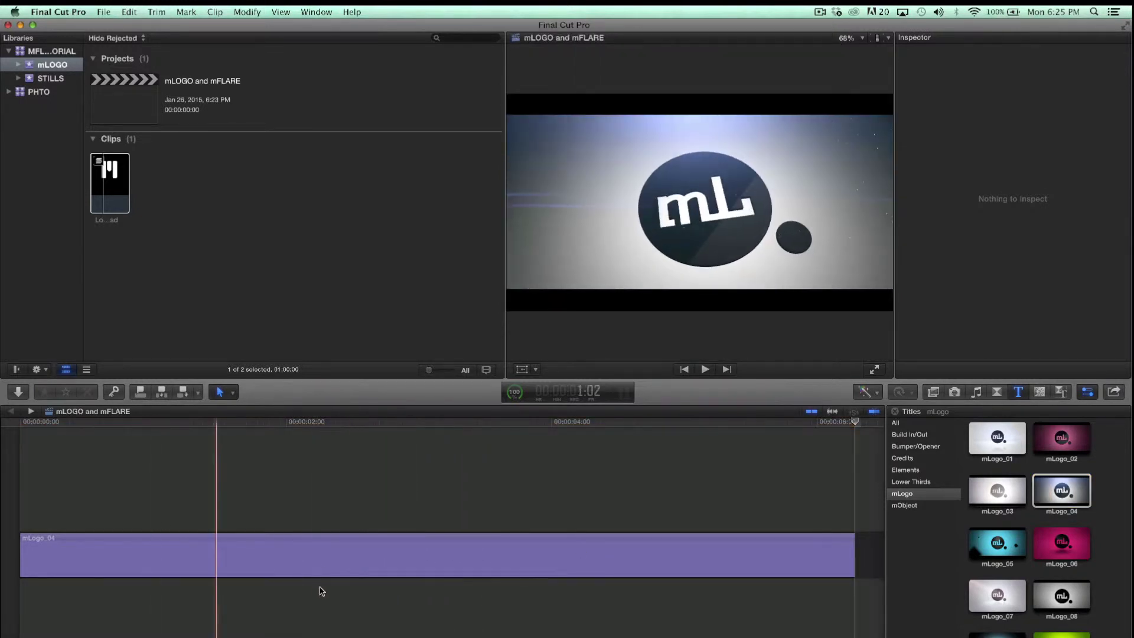
{"action": "left_click", "coordinate": [329, 562]}
{"action": "key", "text": "/"}
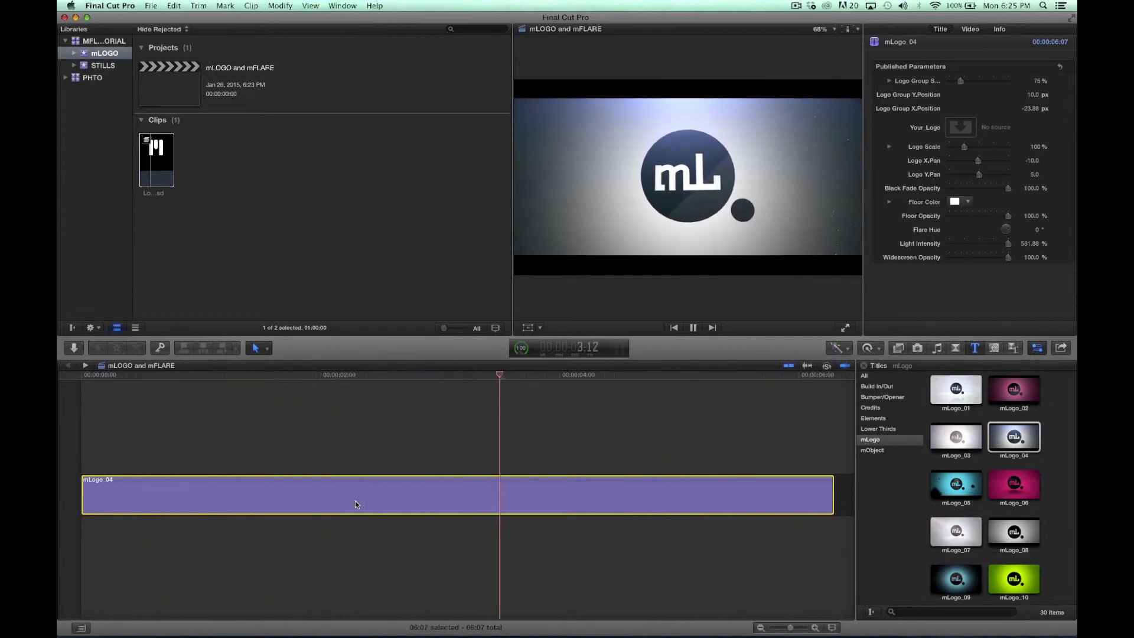
{"action": "key", "text": "space"}
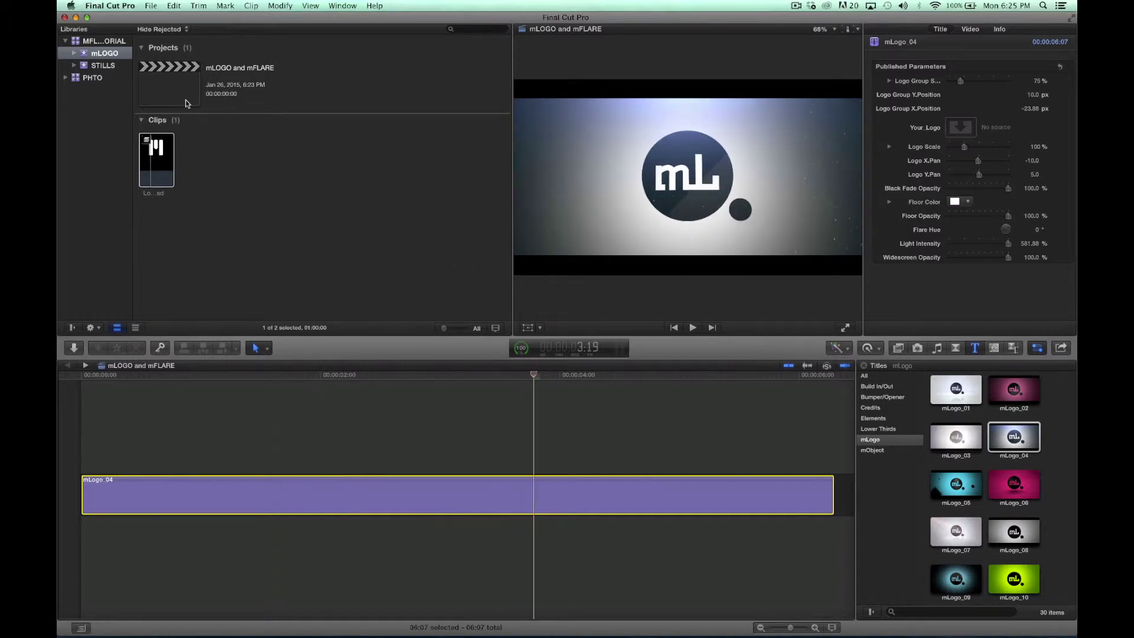
Load Logo_motionVFX.psd into mLogo_04's Your Logo well and reduce Logo Scale to 69%
{"action": "left_click", "coordinate": [162, 159]}
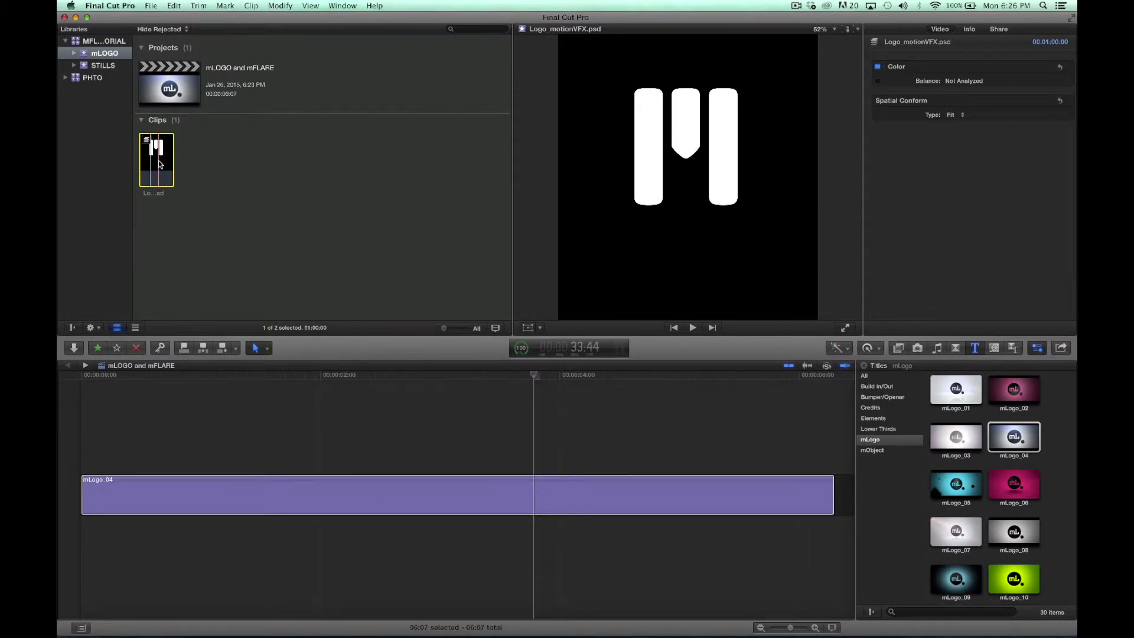
{"action": "left_click", "coordinate": [464, 486]}
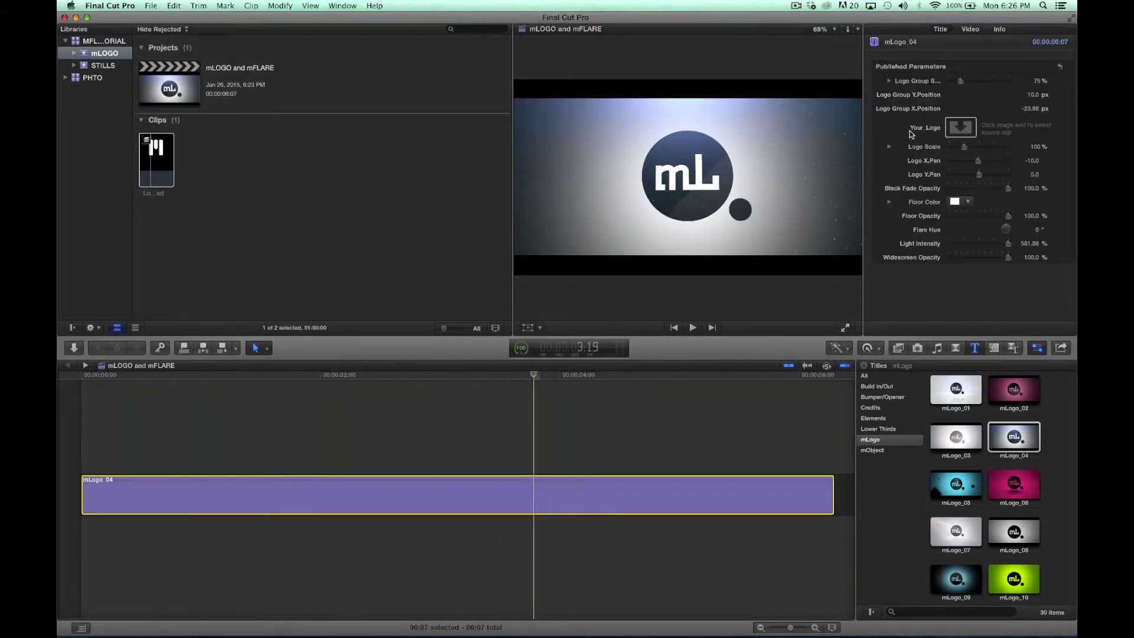
{"action": "left_click", "coordinate": [960, 130]}
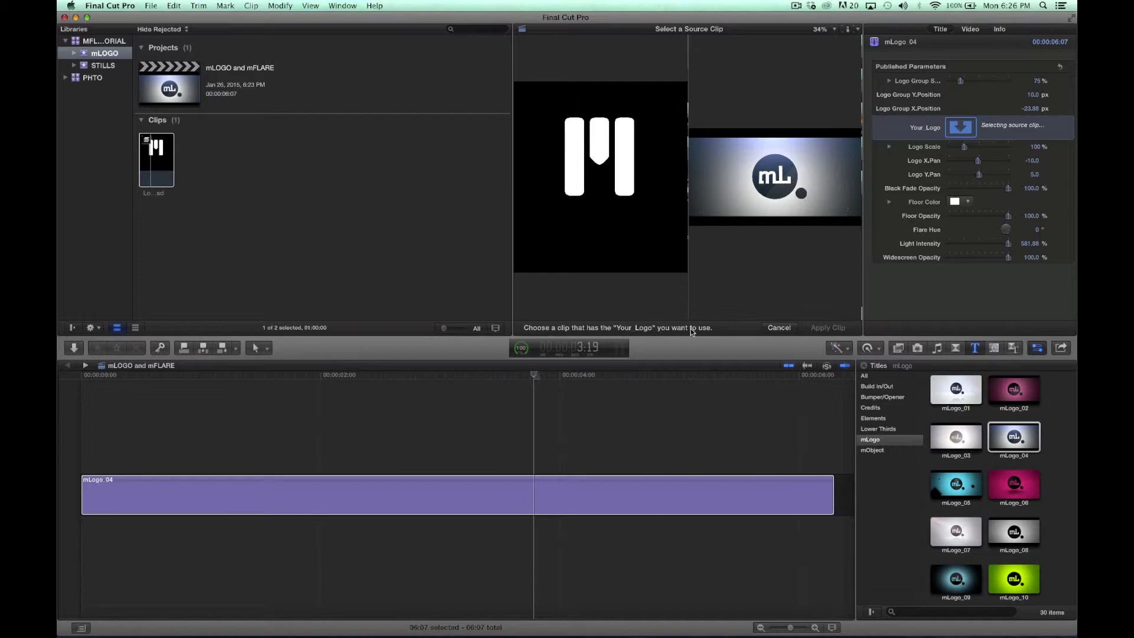
{"action": "left_click", "coordinate": [154, 157]}
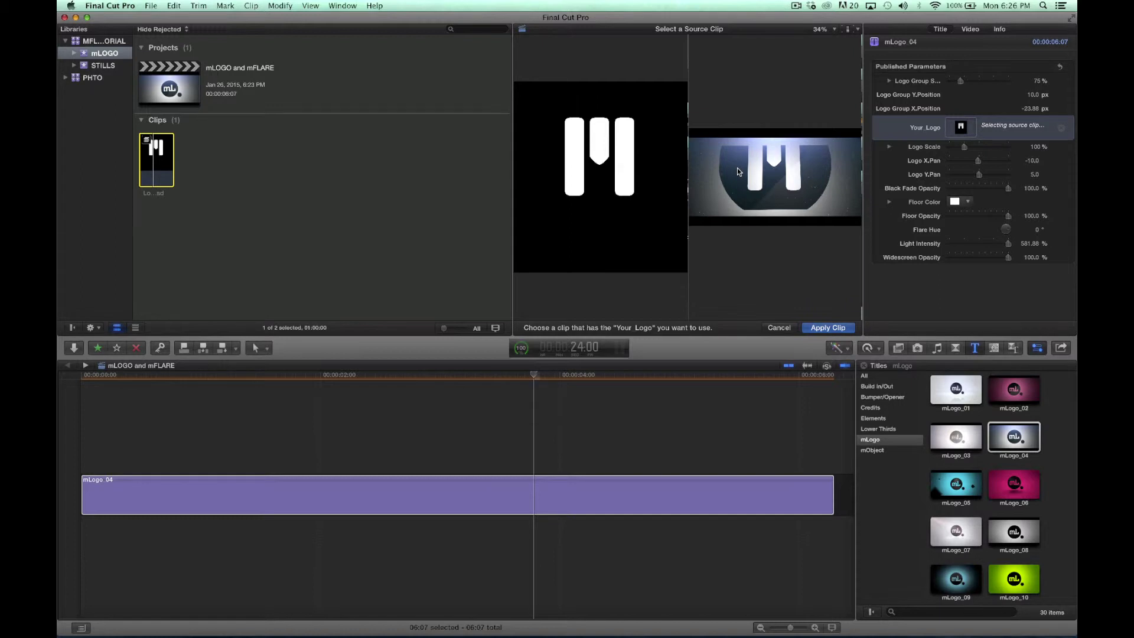
{"action": "left_click", "coordinate": [826, 328]}
{"action": "left_click", "coordinate": [532, 490]}
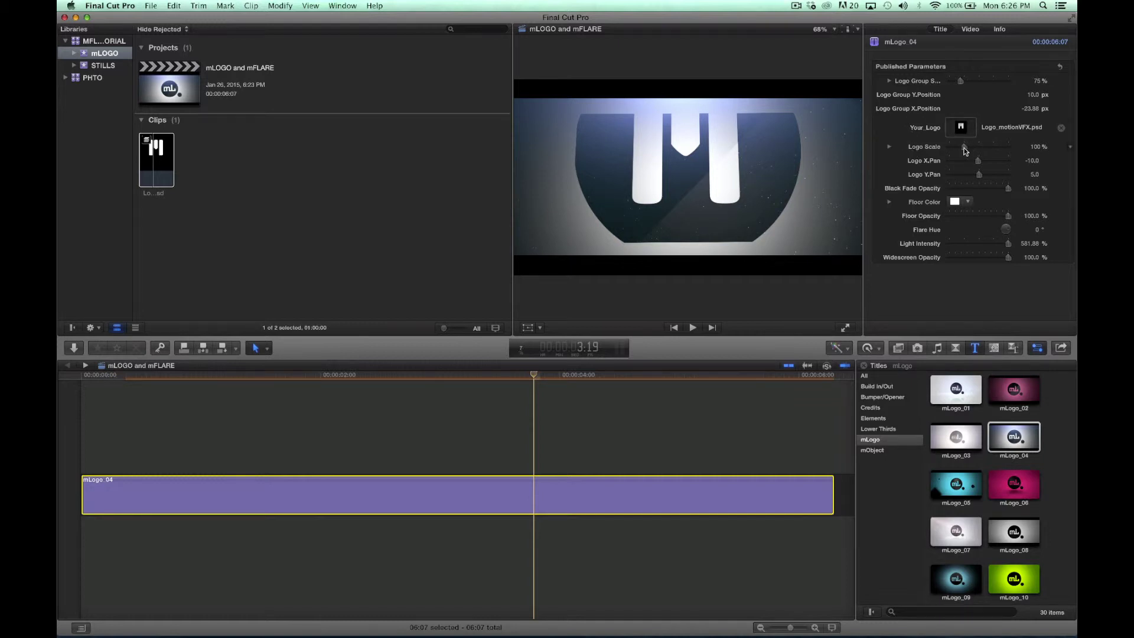
{"action": "left_click_drag", "start_coordinate": [965, 147], "coordinate": [960, 149]}
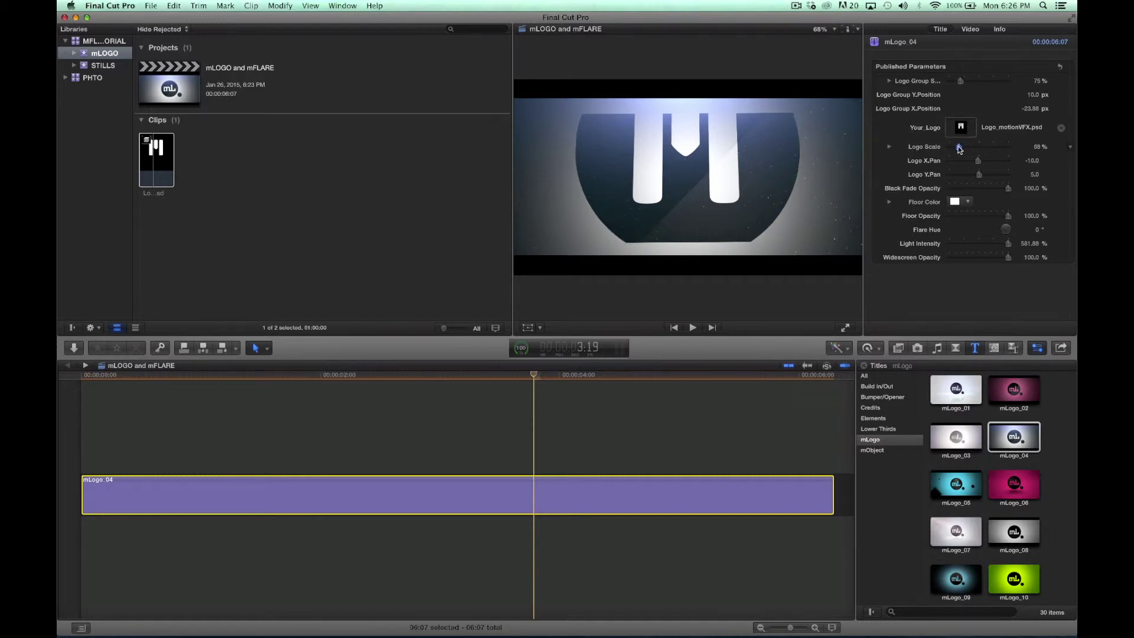
Set the title's Logo Scale to 40%
{"action": "left_click_drag", "start_coordinate": [959, 148], "coordinate": [952, 149]}
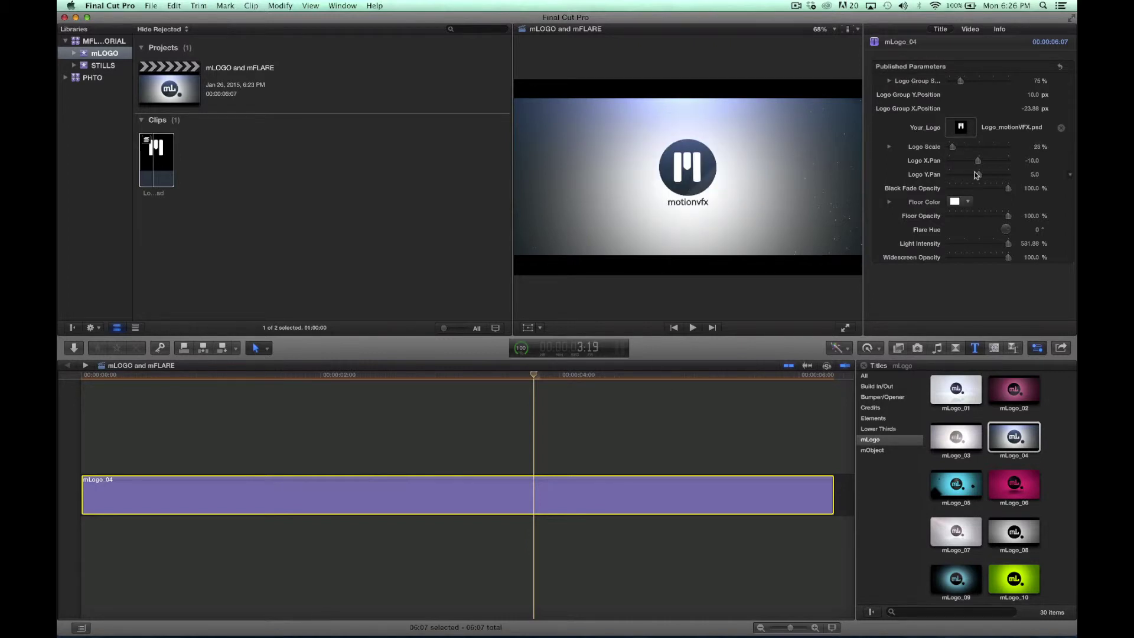
{"action": "left_click", "coordinate": [1038, 147]}
{"action": "type", "text": "40"}
{"action": "key", "text": "Return"}
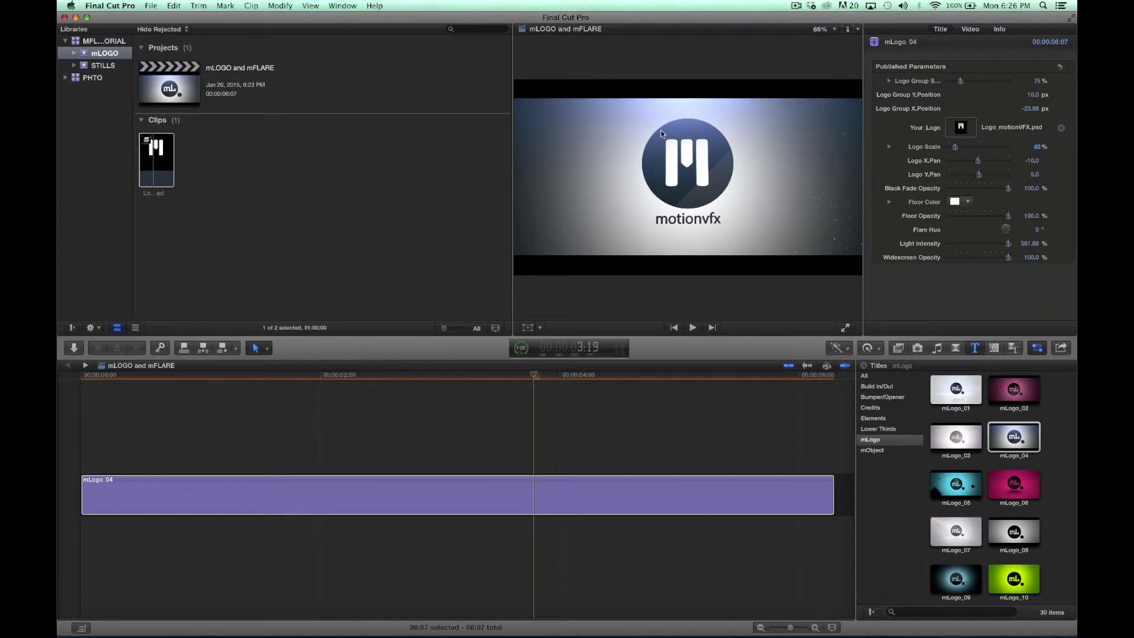
Replay the title from the start and set Widescreen Opacity to 0% to remove the bars
{"action": "left_click", "coordinate": [536, 479]}
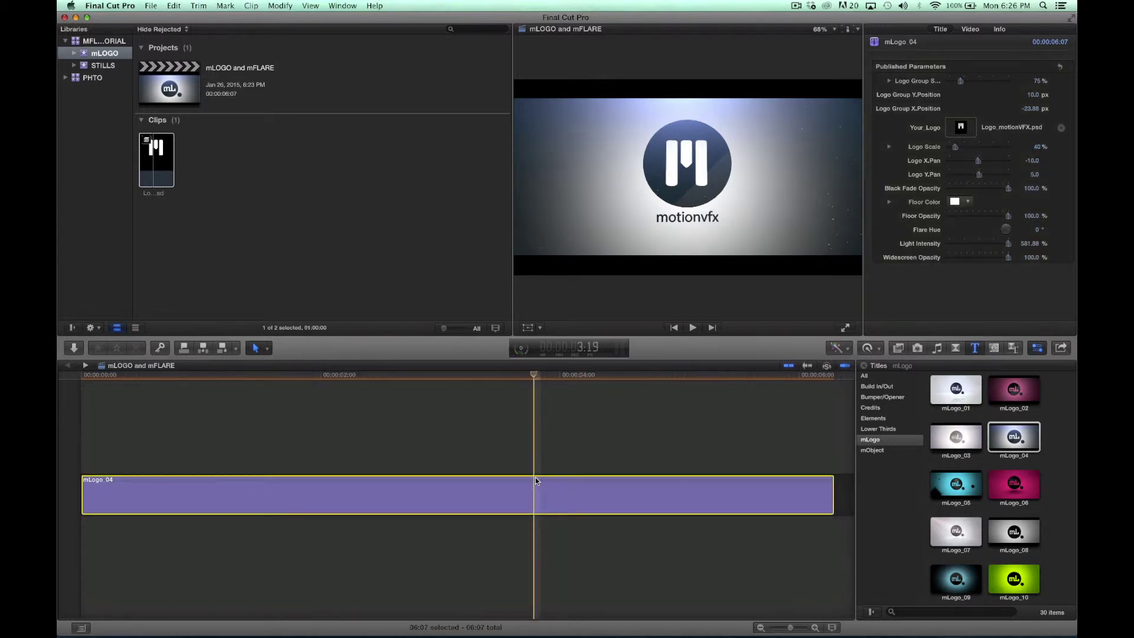
{"action": "key", "text": "Home"}
{"action": "key", "text": "space"}
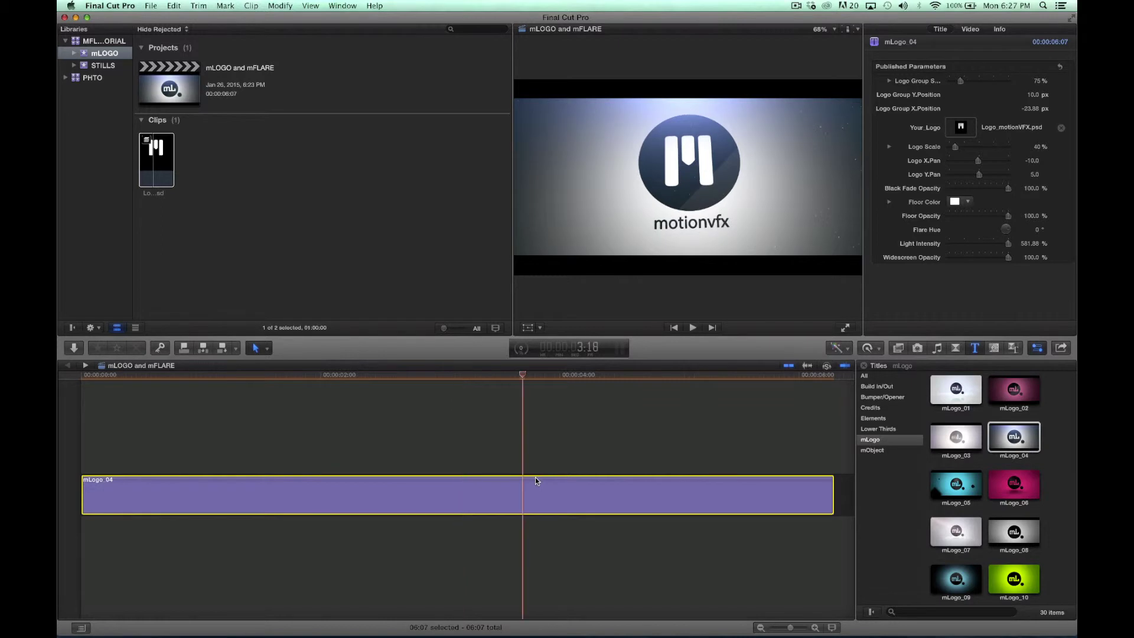
{"action": "key", "text": "space"}
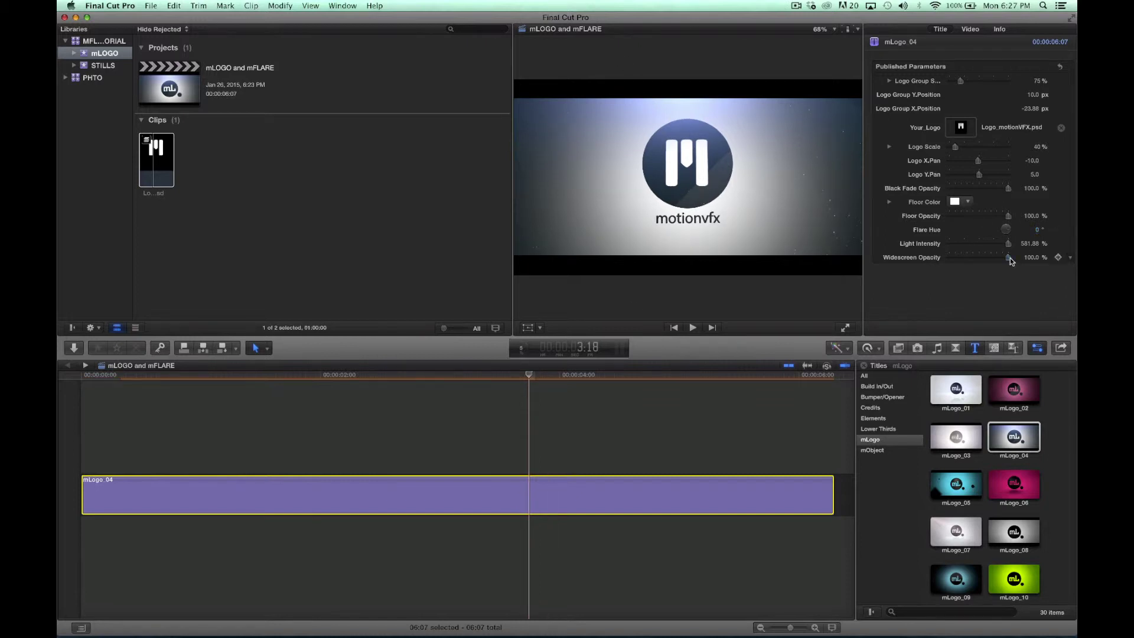
{"action": "left_click_drag", "start_coordinate": [1009, 258], "coordinate": [951, 259]}
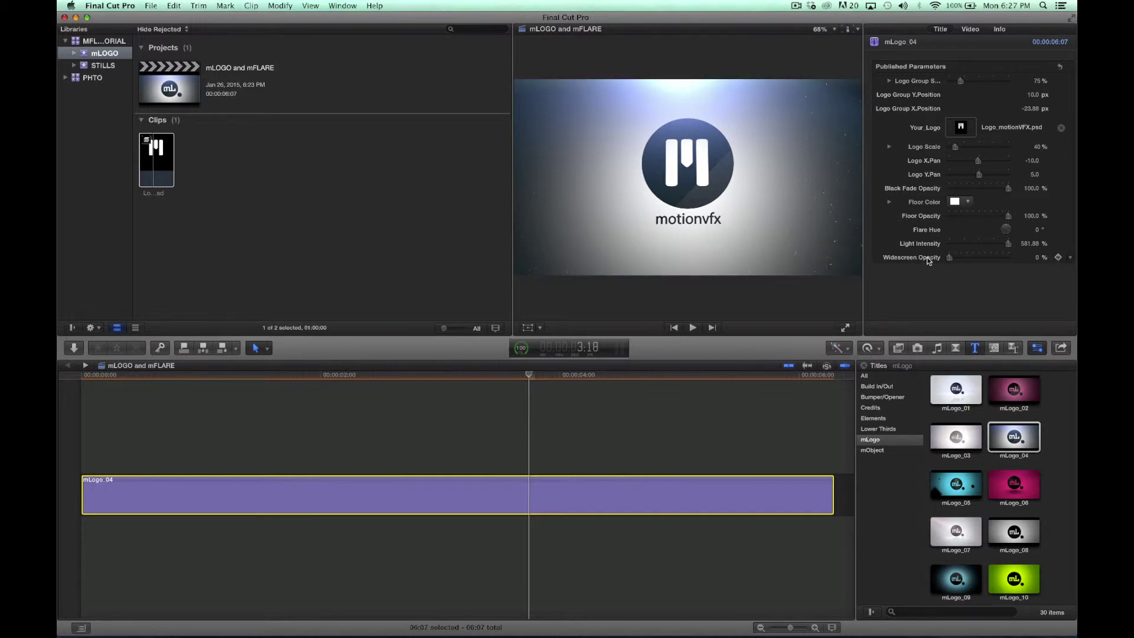
Set a bright blue Floor Color and raise Light Intensity to 903.88%
{"action": "left_click", "coordinate": [968, 202]}
{"action": "left_click_drag", "start_coordinate": [1017, 227], "coordinate": [1024, 282]}
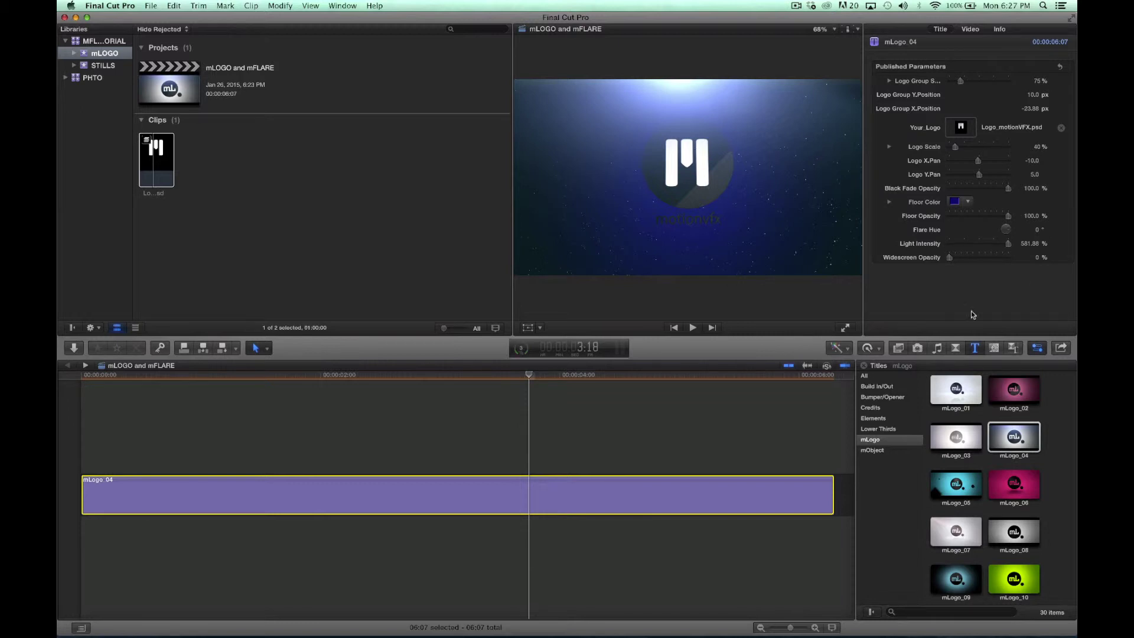
{"action": "left_click", "coordinate": [689, 374]}
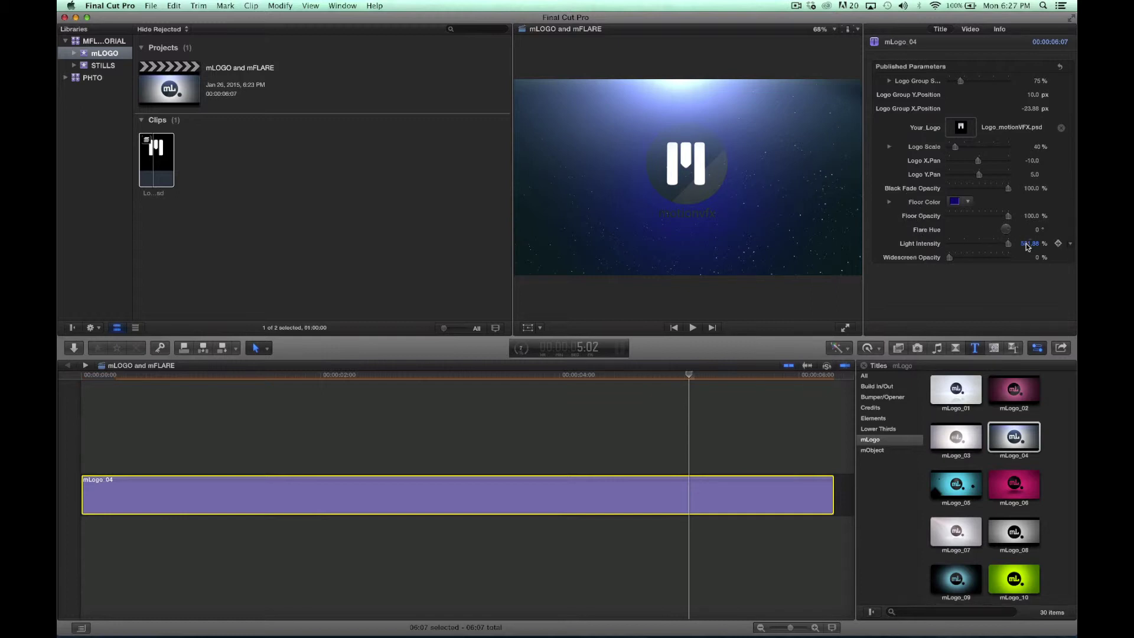
{"action": "left_click_drag", "start_coordinate": [1029, 242], "coordinate": [1029, 240]}
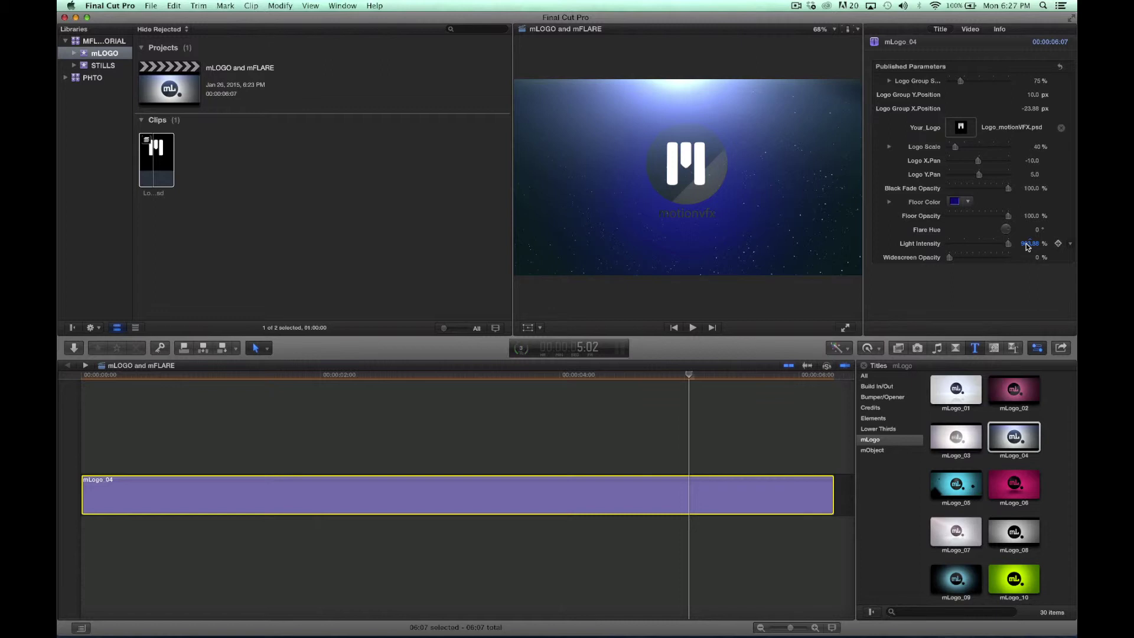
{"action": "left_click", "coordinate": [968, 202]}
{"action": "left_click_drag", "start_coordinate": [972, 213], "coordinate": [984, 275]}
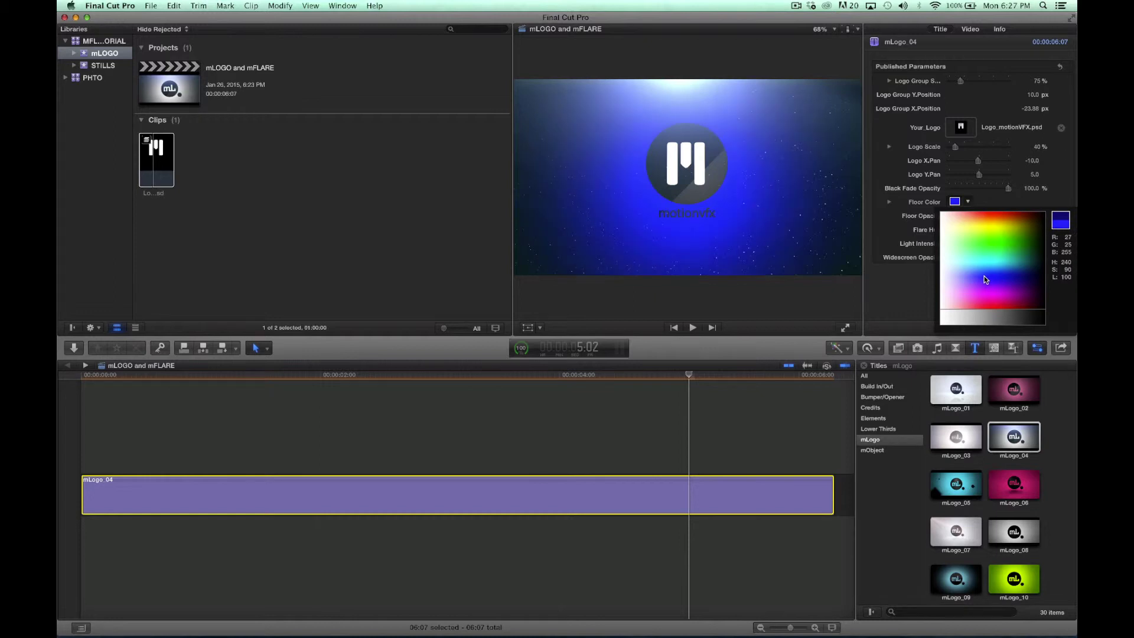
{"action": "key", "text": "Escape"}
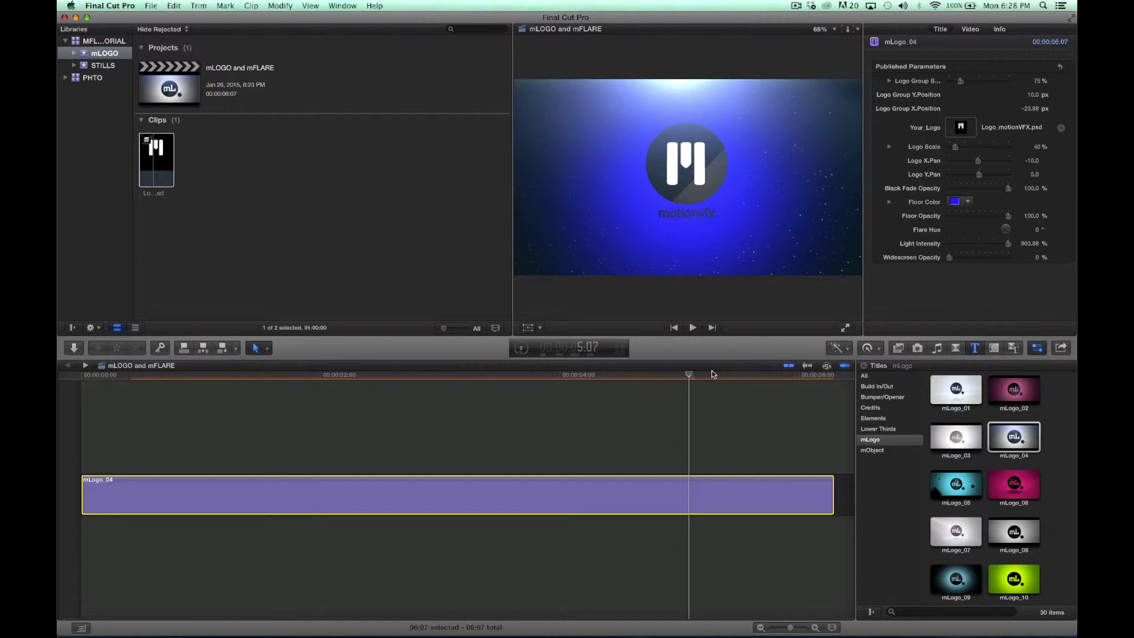
{"action": "left_click", "coordinate": [732, 375]}
{"action": "left_click", "coordinate": [749, 376]}
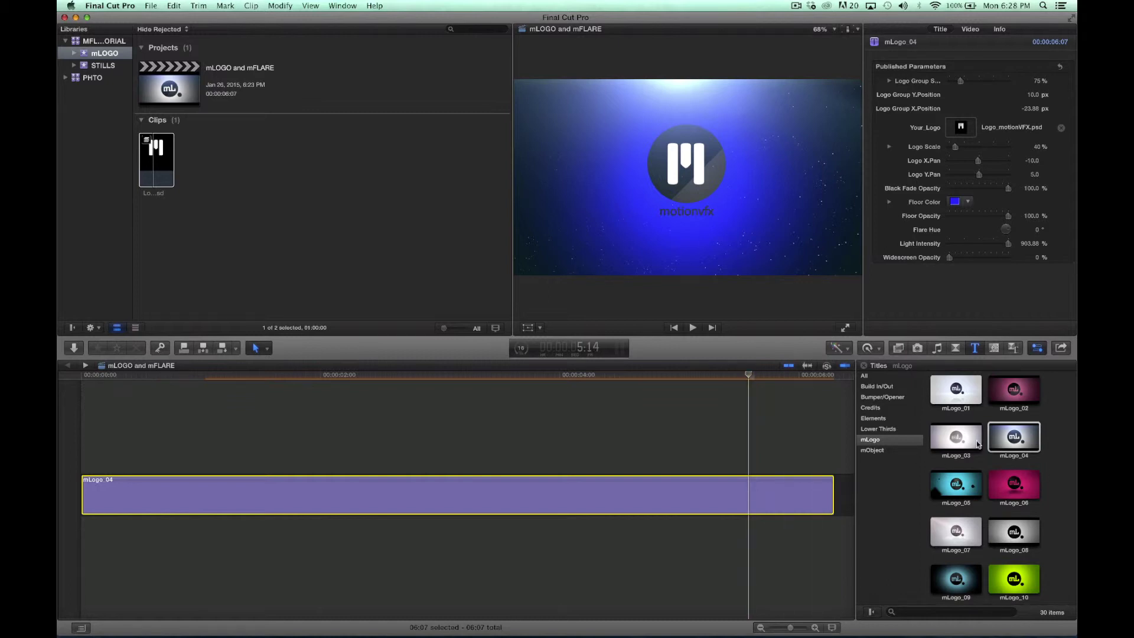
{"action": "left_click", "coordinate": [1018, 446]}
{"action": "right_click", "coordinate": [1018, 446]}
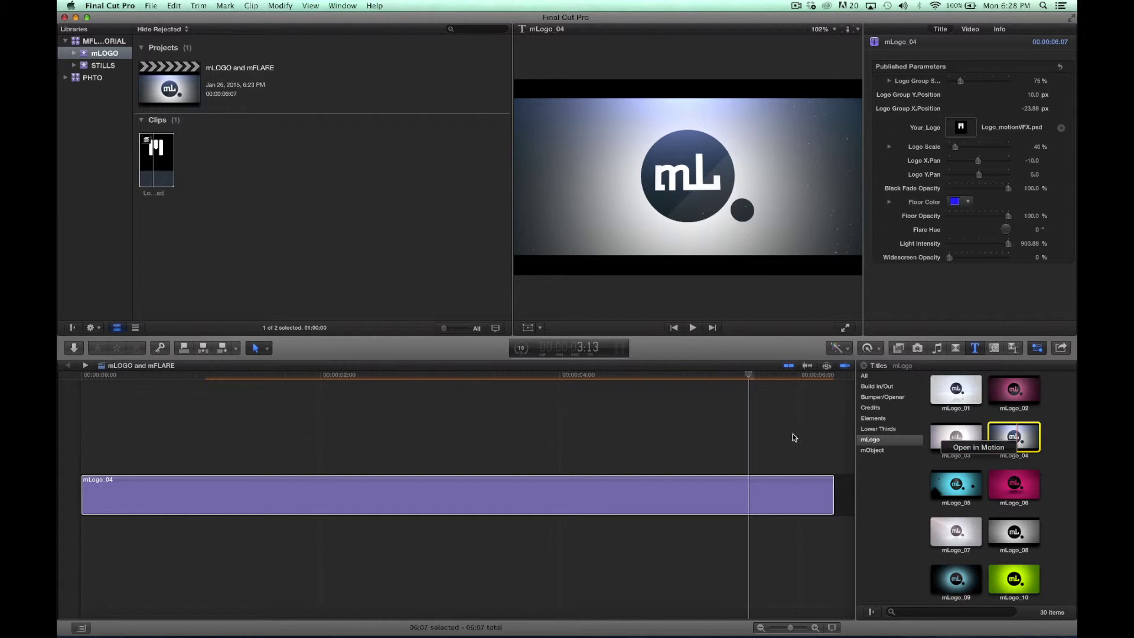
{"action": "left_click", "coordinate": [750, 488]}
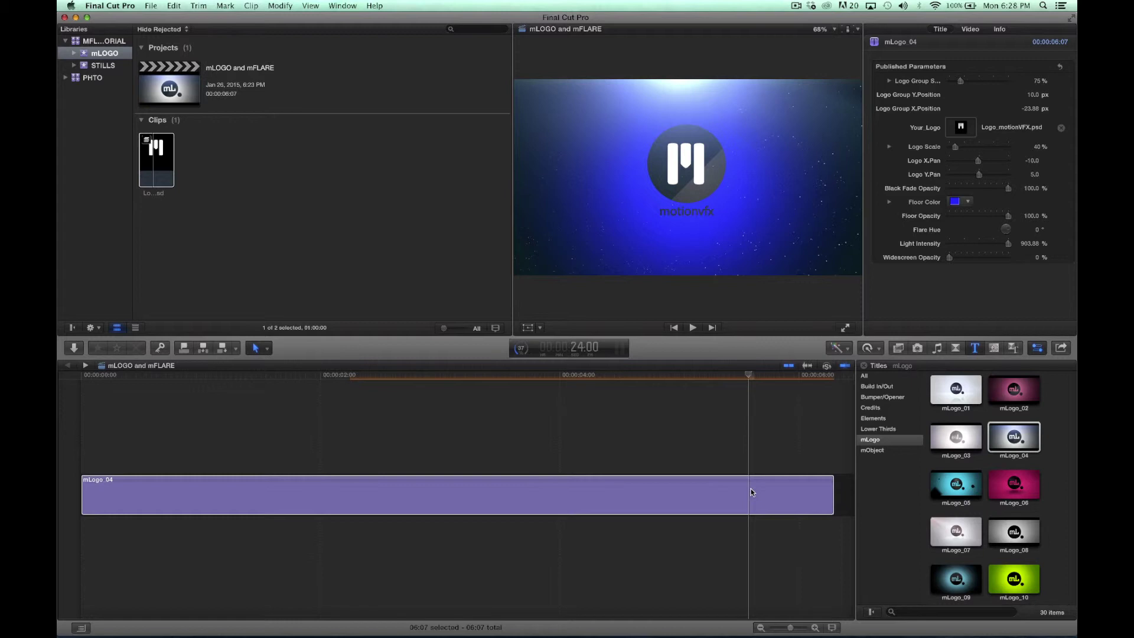
{"action": "left_click", "coordinate": [750, 488]}
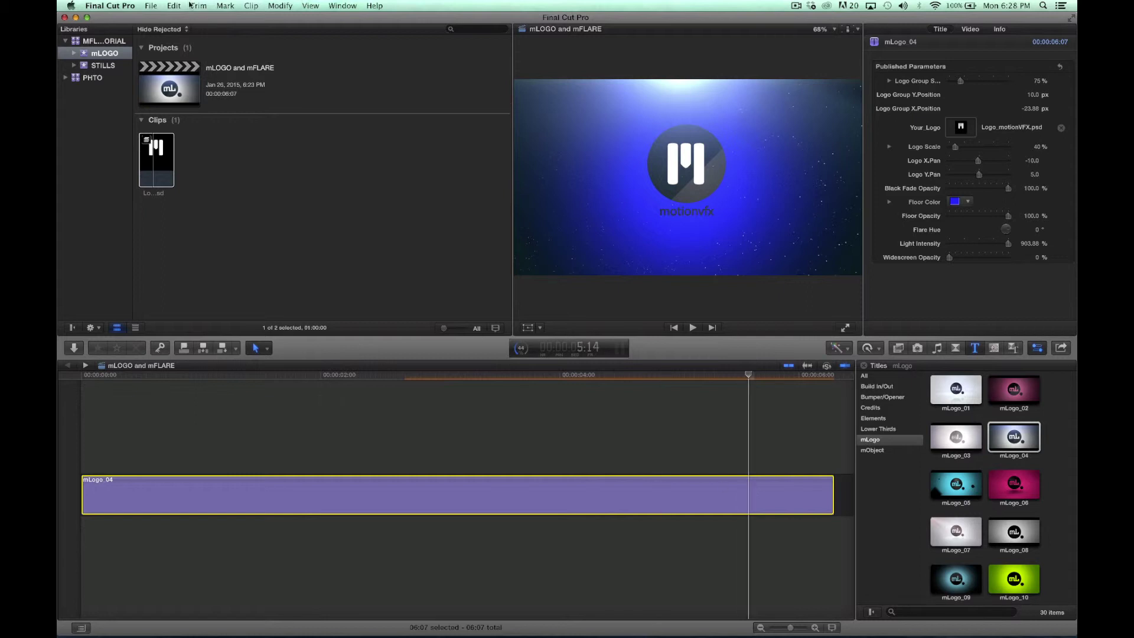
Create a compound clip named 'mLOGO speed change' from the title and open it
{"action": "left_click", "coordinate": [150, 4]}
{"action": "mouse_move", "coordinate": [155, 19]}
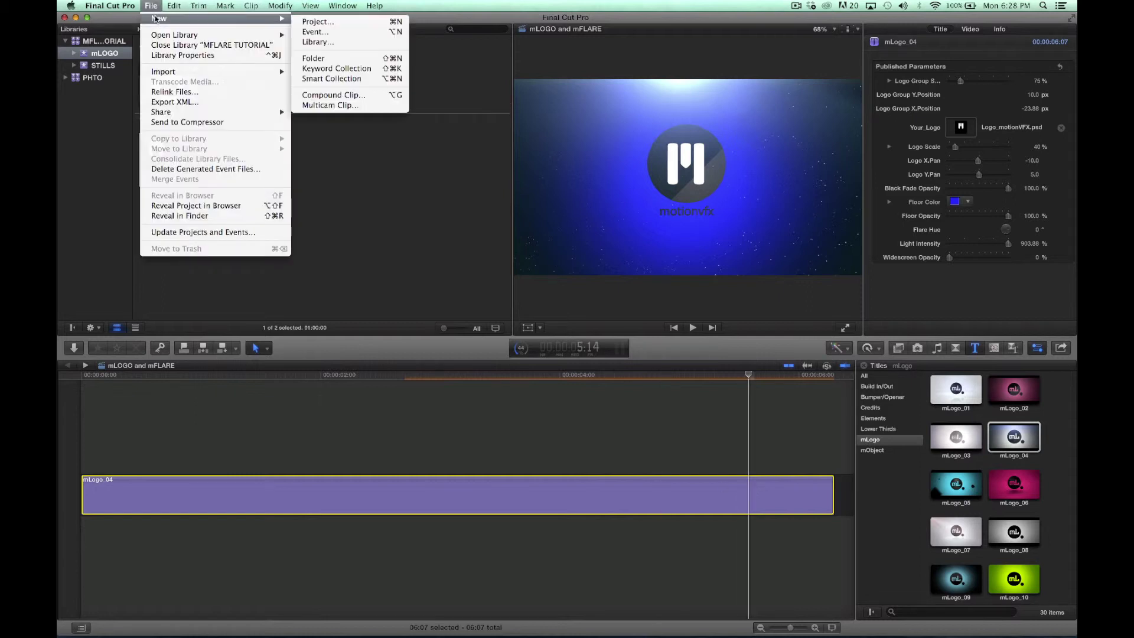
{"action": "left_click", "coordinate": [340, 95]}
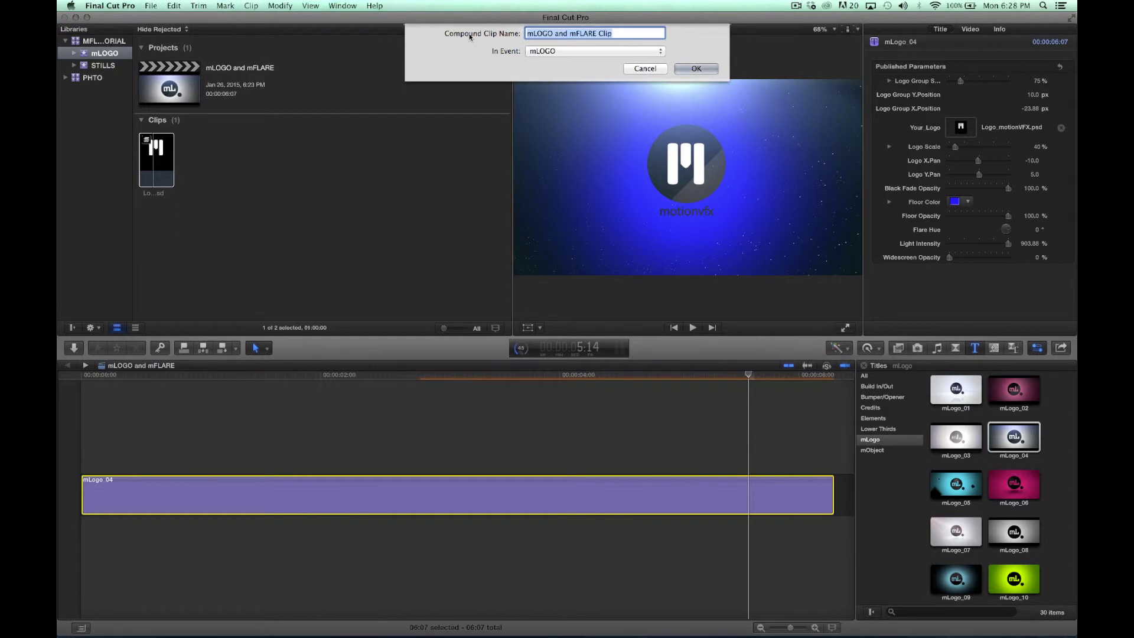
{"action": "left_click", "coordinate": [624, 33]}
{"action": "key", "text": "BackSpace"}
{"action": "key", "text": "BackSpace"}
{"action": "key", "text": "BackSpace"}
{"action": "key", "text": "BackSpace"}
{"action": "key", "text": "BackSpace"}
{"action": "key", "text": "BackSpace"}
{"action": "key", "text": "BackSpace"}
{"action": "key", "text": "BackSpace"}
{"action": "key", "text": "BackSpace"}
{"action": "key", "text": "BackSpace"}
{"action": "key", "text": "BackSpace"}
{"action": "key", "text": "BackSpace"}
{"action": "key", "text": "BackSpace"}
{"action": "key", "text": "BackSpace"}
{"action": "key", "text": "BackSpace"}
{"action": "key", "text": "BackSpace"}
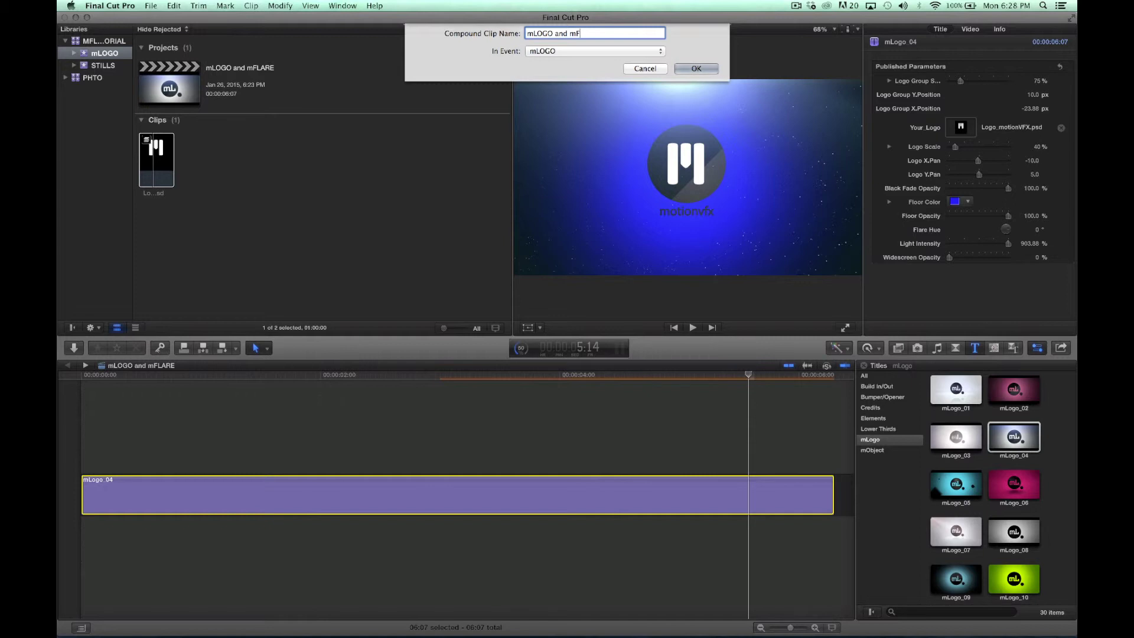
{"action": "type", "text": "speed change"}
{"action": "key", "text": "Return"}
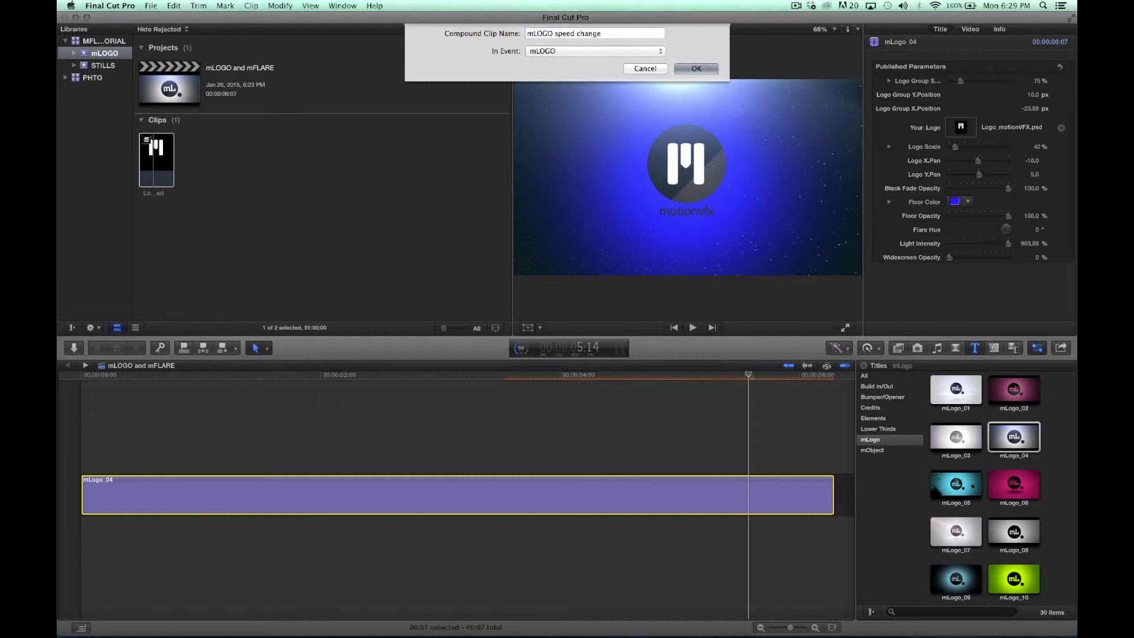
{"action": "key", "text": "super+4"}
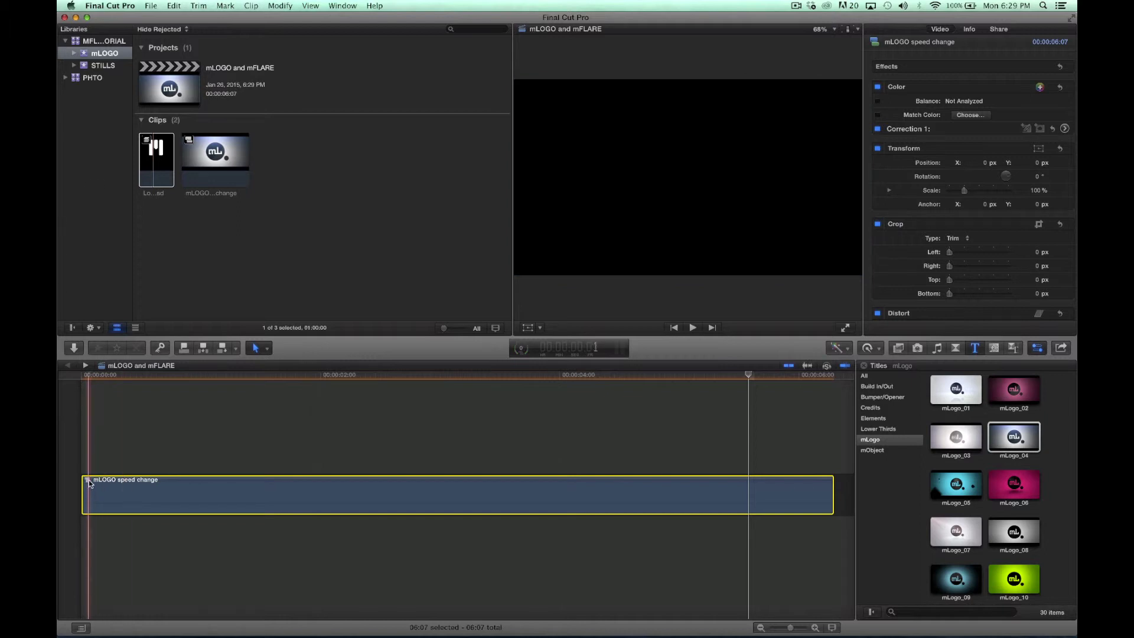
{"action": "double_click", "coordinate": [744, 501]}
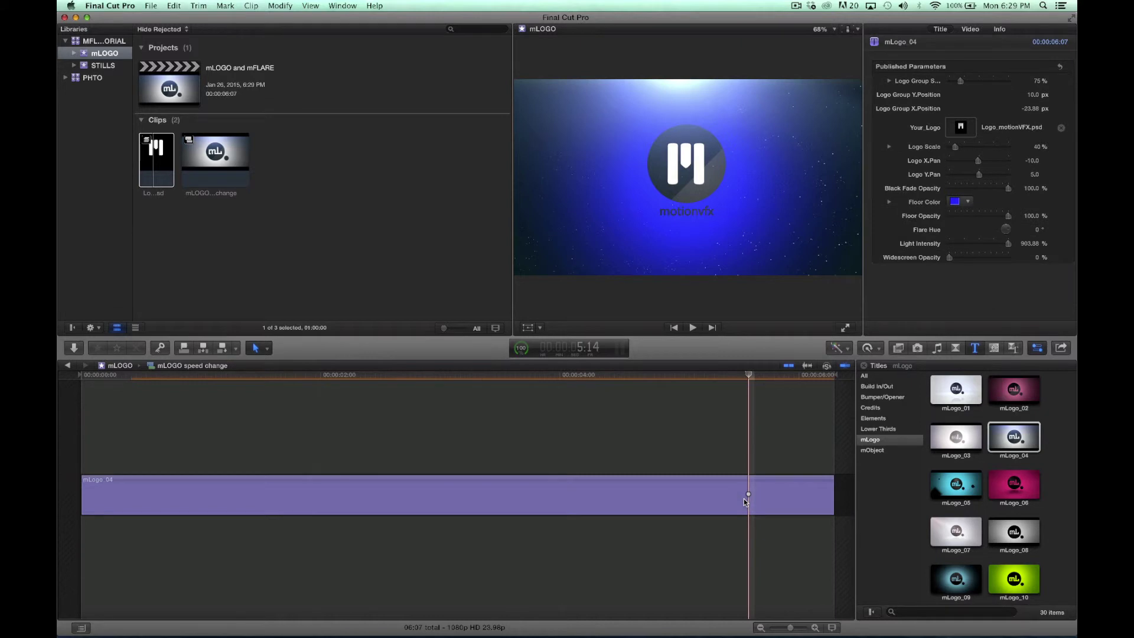
Select the mLogo_04 title inside the compound clip, then return to the mLOGO and mFLARE project
{"action": "left_click", "coordinate": [743, 498]}
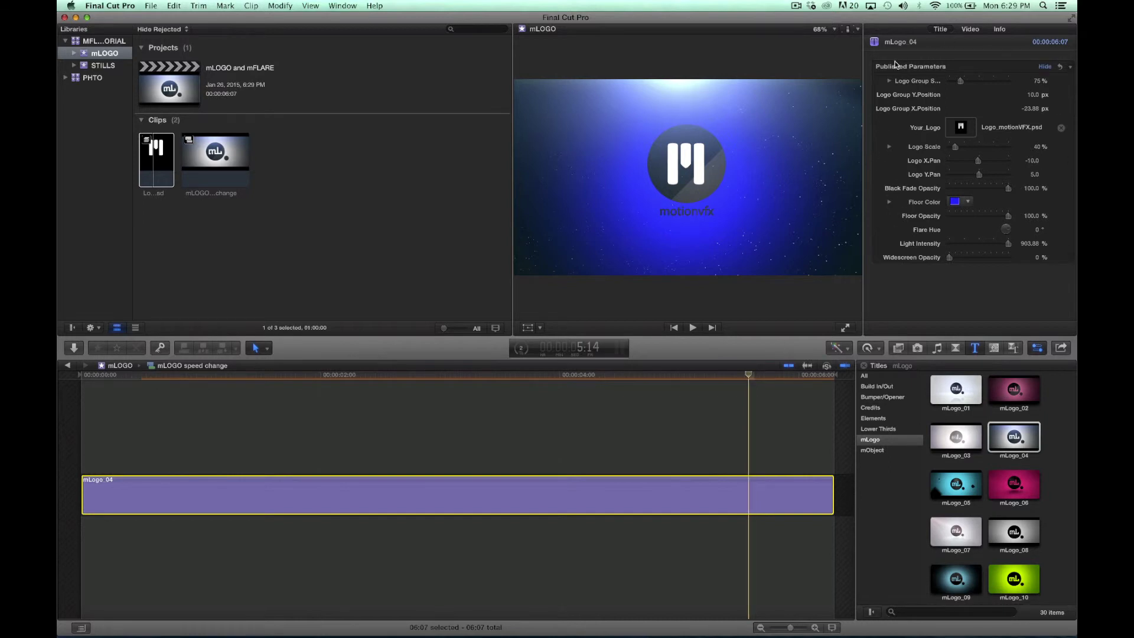
{"action": "left_click", "coordinate": [69, 367]}
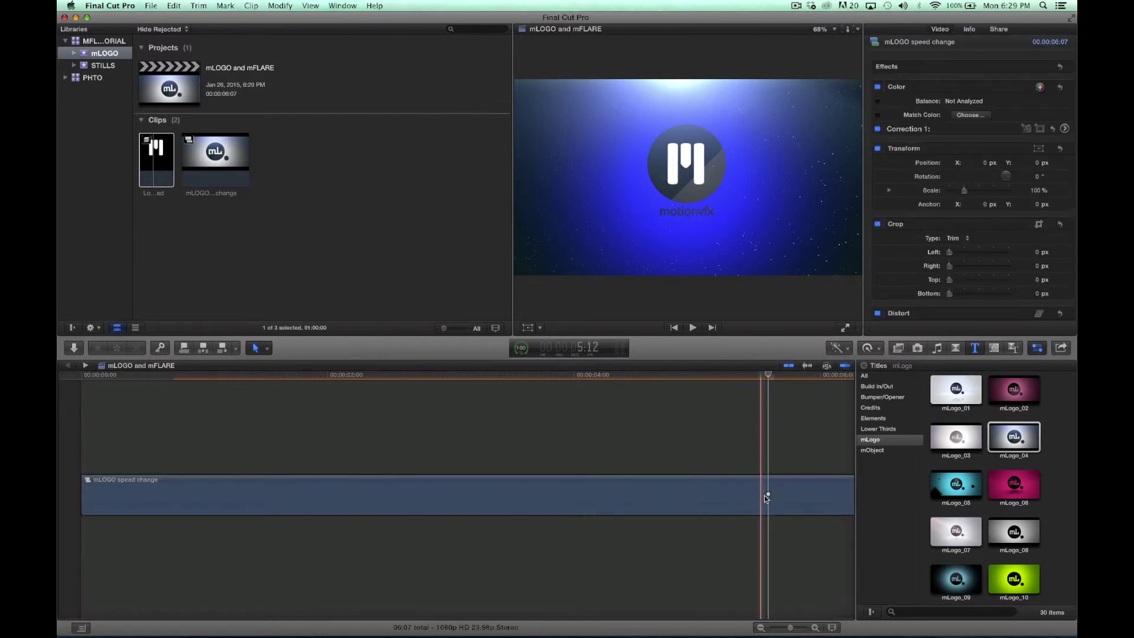
Select the mLOGO speed change clip and split its speed at the playhead
{"action": "left_click", "coordinate": [768, 503]}
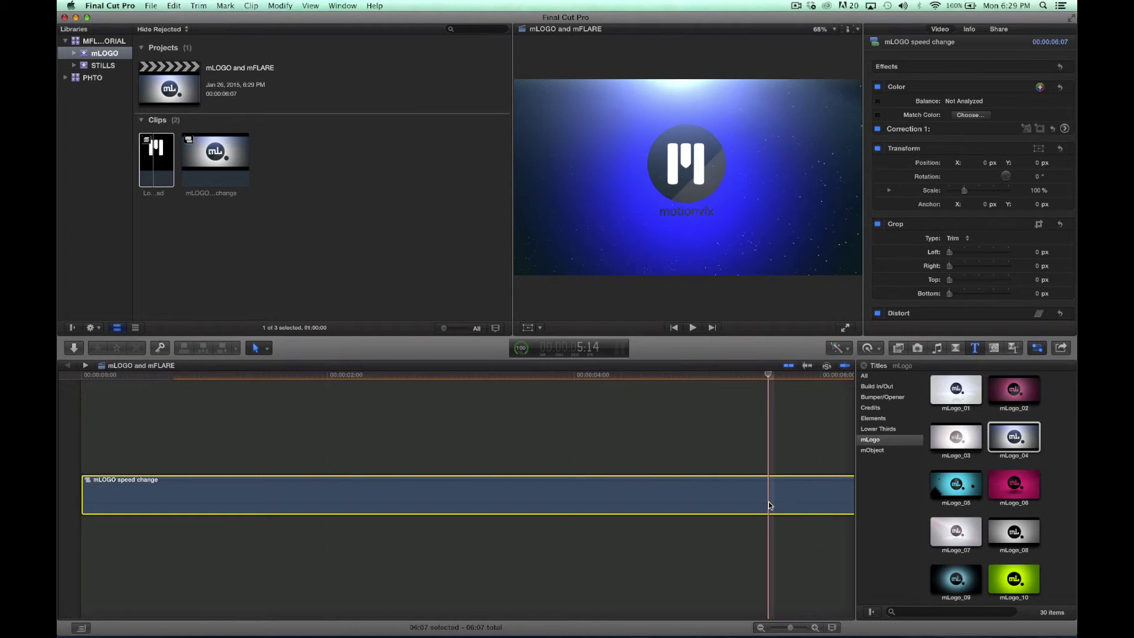
{"action": "scroll", "coordinate": [768, 501], "scroll_direction": "right", "scroll_amount": 3}
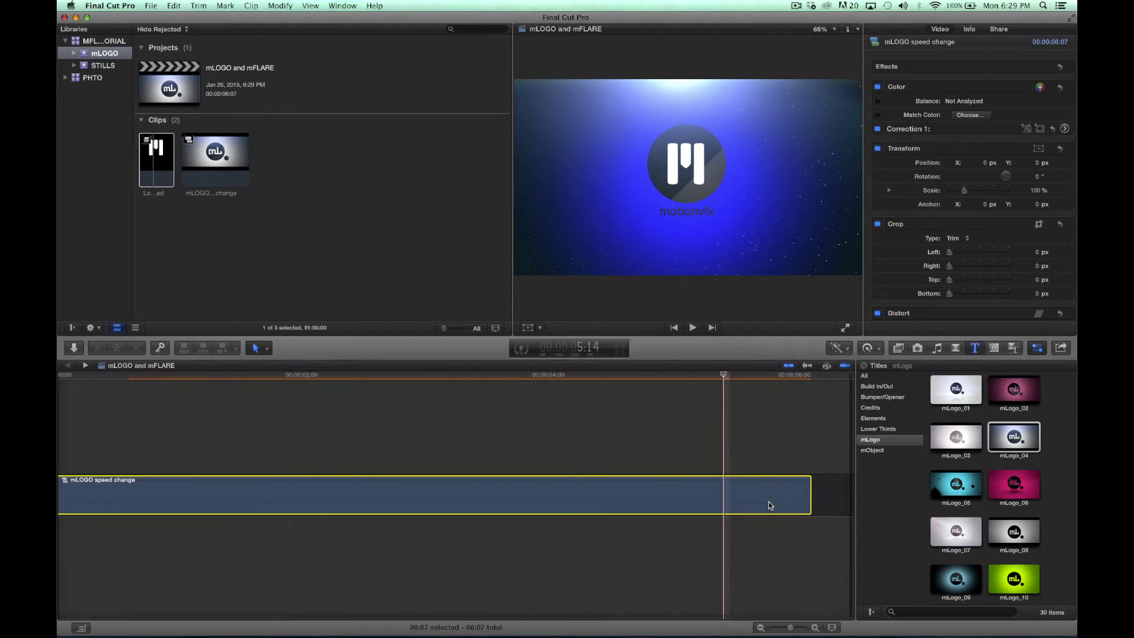
{"action": "scroll", "coordinate": [767, 505], "scroll_direction": "left", "scroll_amount": 2}
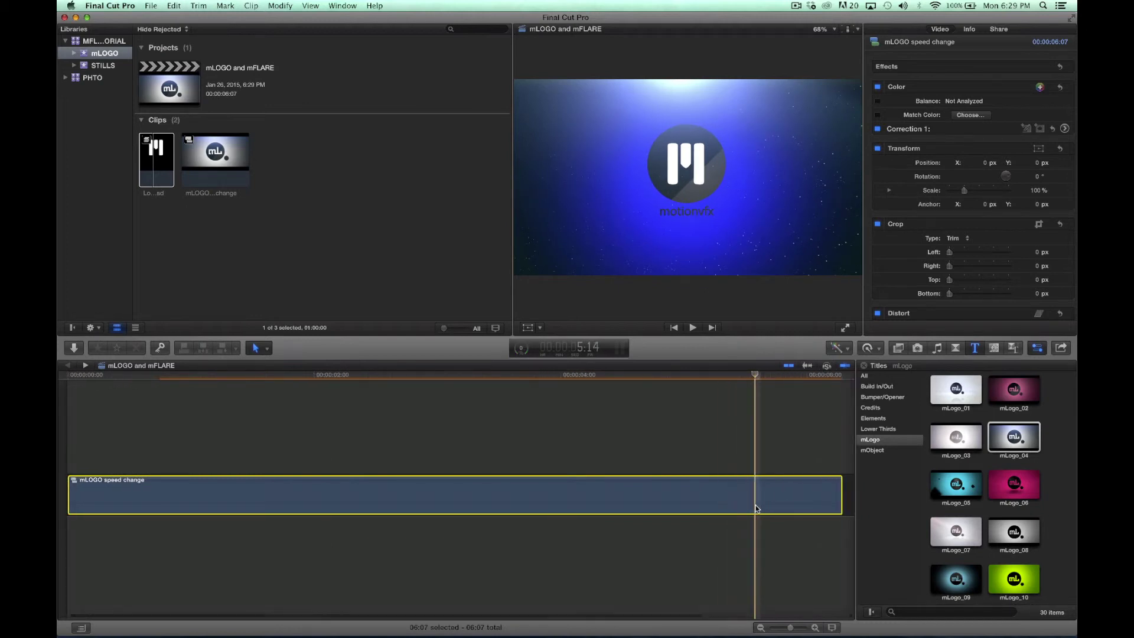
{"action": "left_click", "coordinate": [867, 347]}
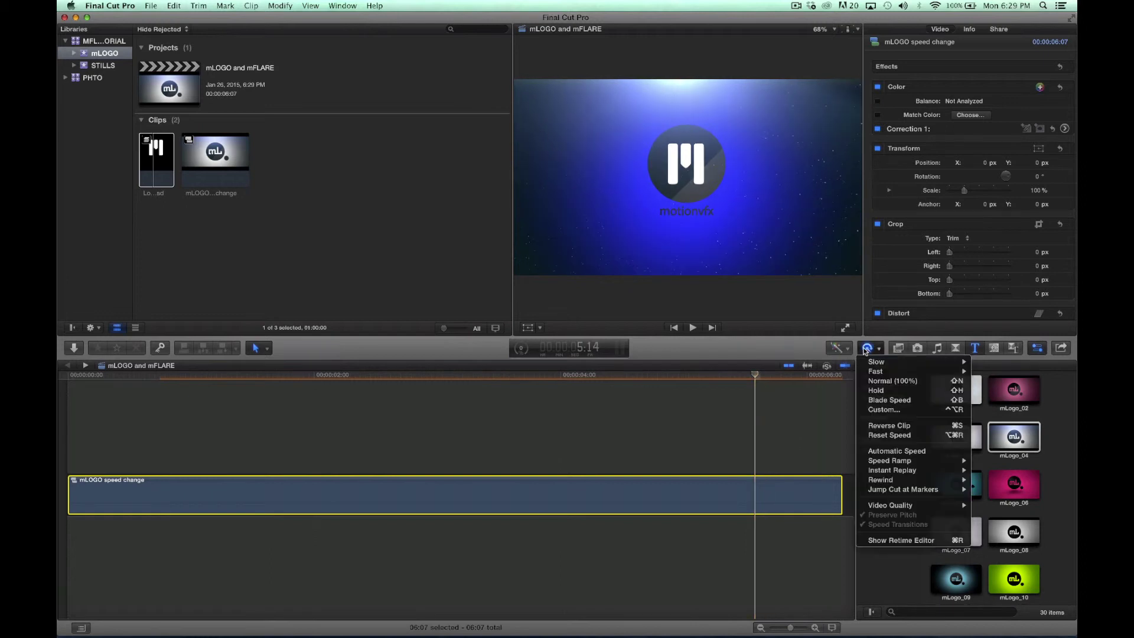
{"action": "left_click", "coordinate": [876, 400]}
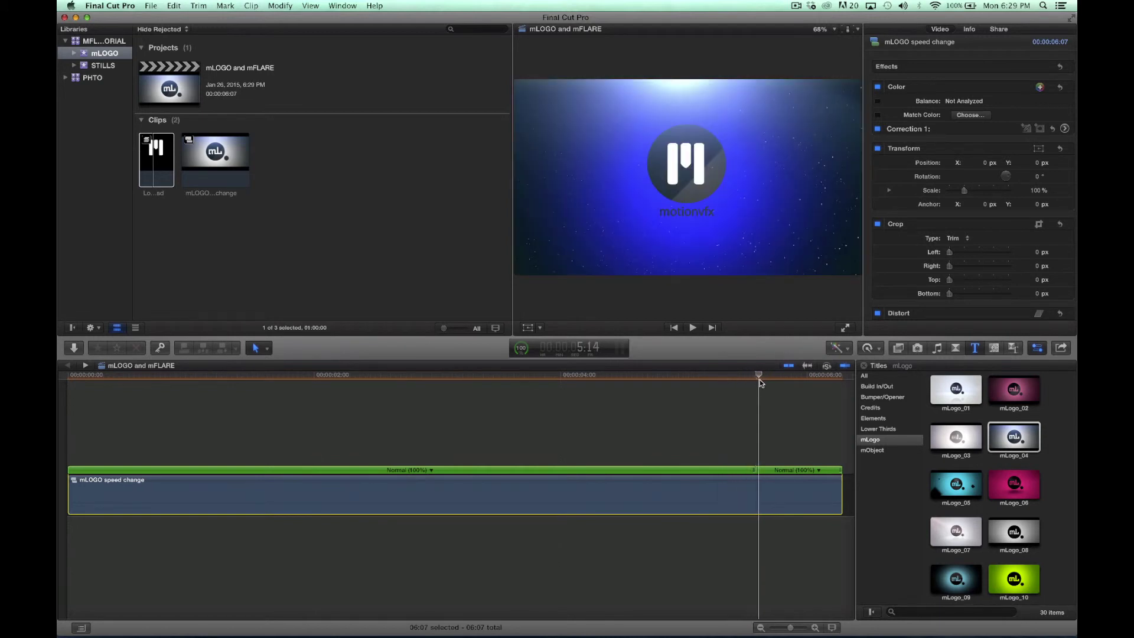
Add a Hold two frames later and trim the clip's end back into the hold
{"action": "key", "text": "Right"}
{"action": "key", "text": "Right"}
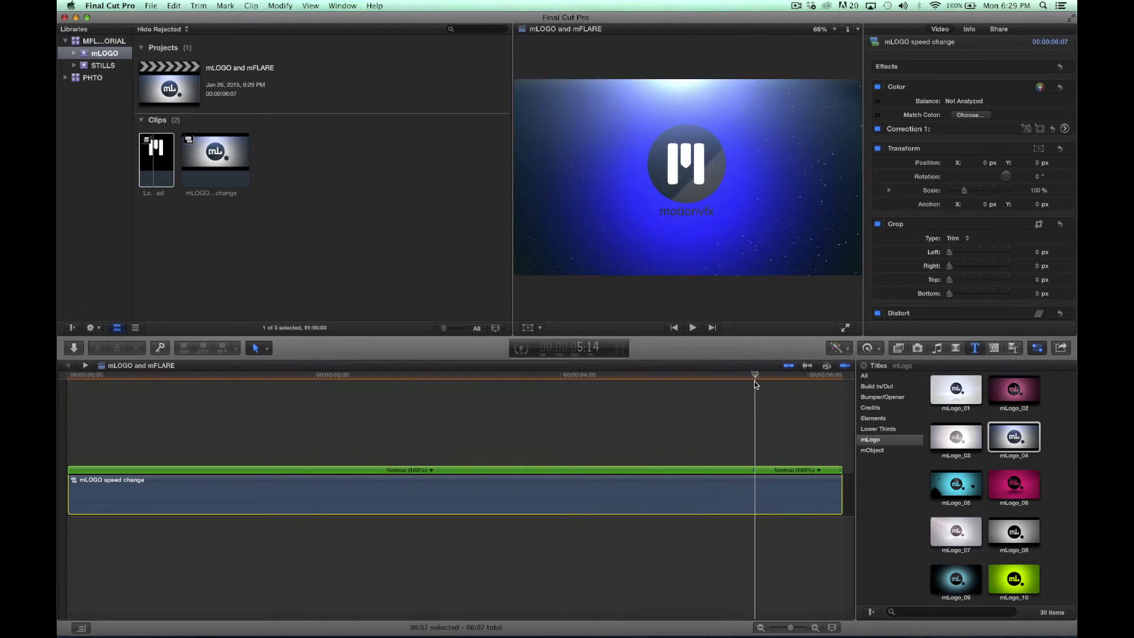
{"action": "left_click", "coordinate": [871, 348]}
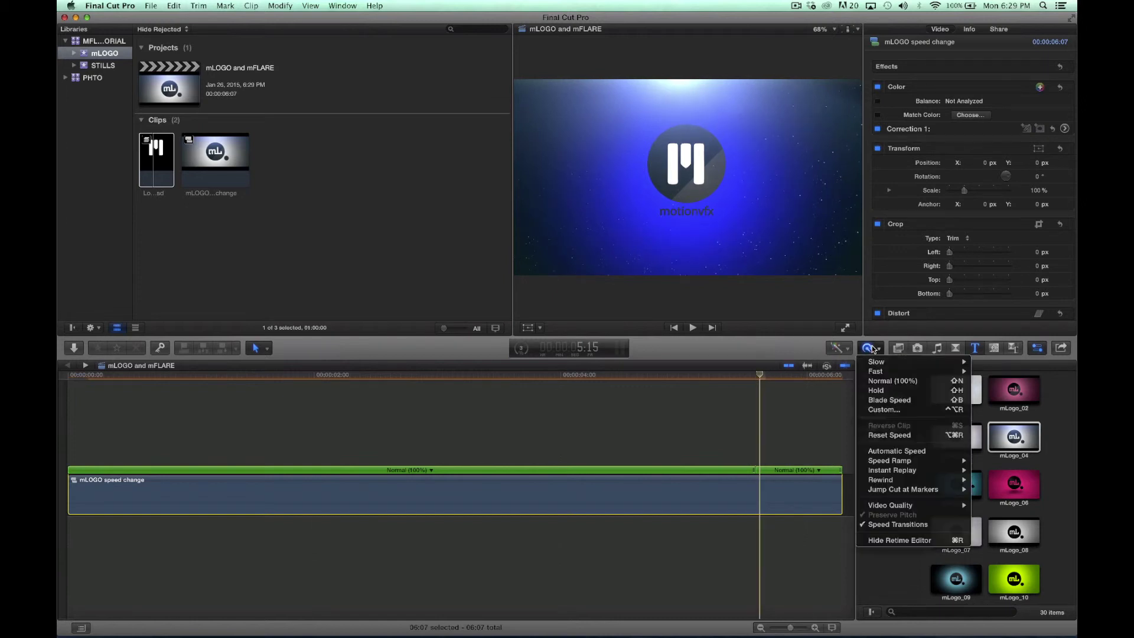
{"action": "left_click", "coordinate": [880, 391]}
{"action": "scroll", "coordinate": [787, 456], "scroll_direction": "right", "scroll_amount": 5}
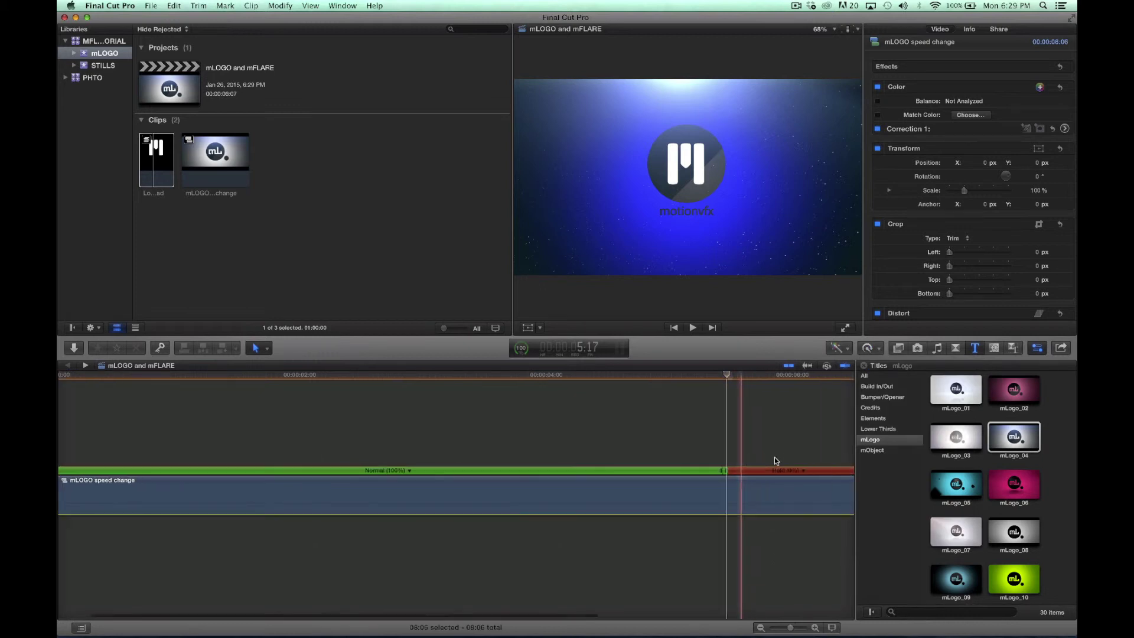
{"action": "scroll", "coordinate": [776, 461], "scroll_direction": "right", "scroll_amount": 5}
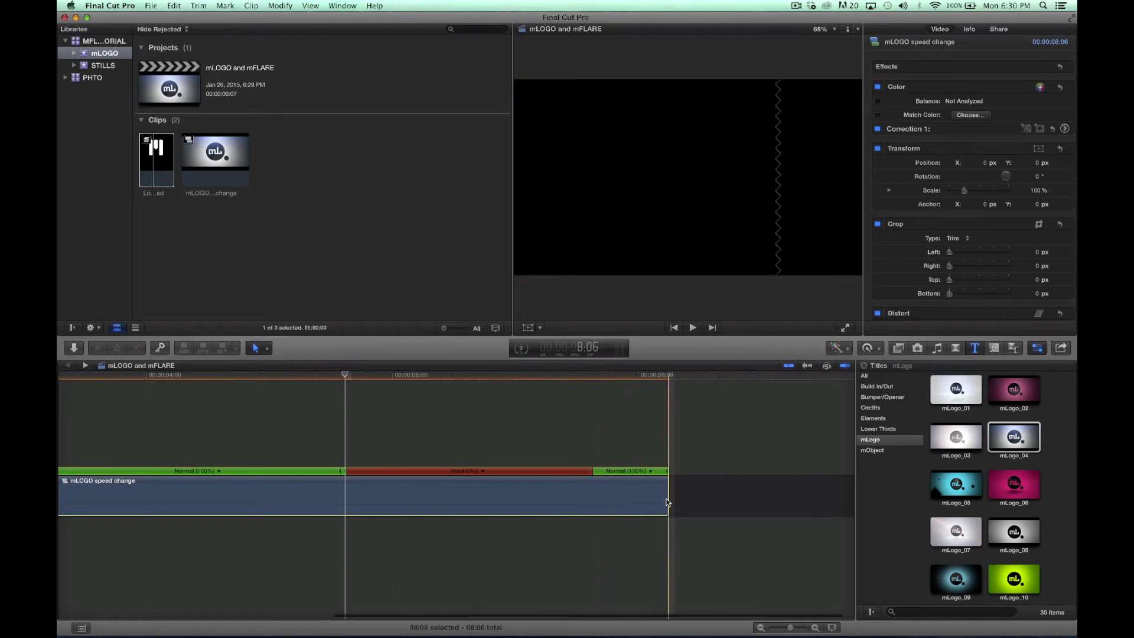
{"action": "left_click_drag", "start_coordinate": [668, 496], "coordinate": [588, 504]}
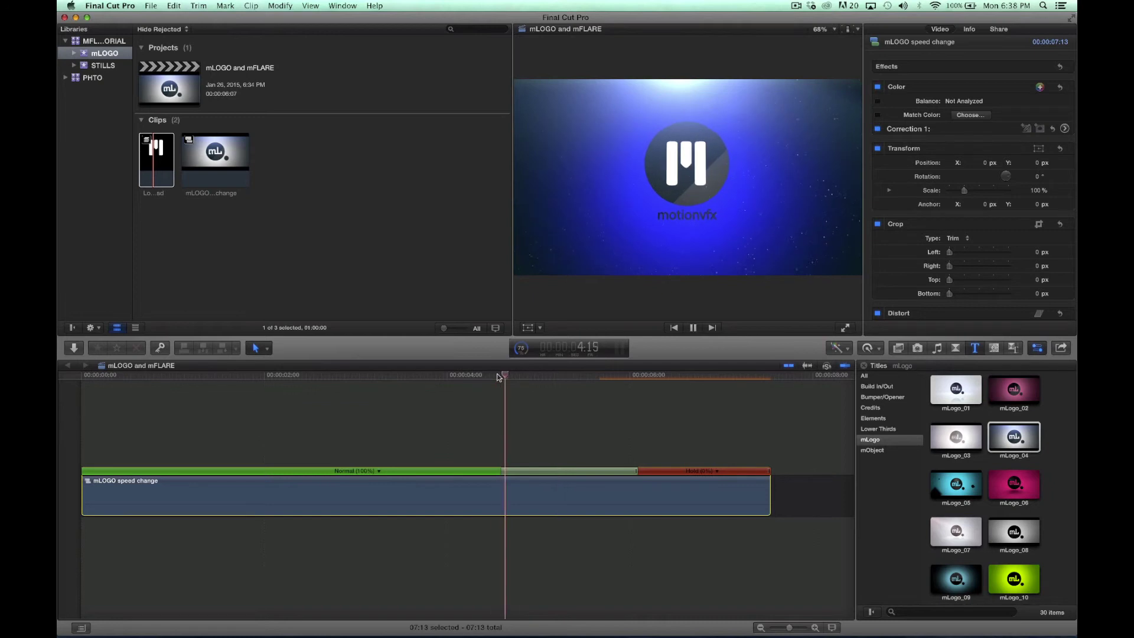
Replay and scrub the 7:13 clip to review its Normal-to-Hold speed ramp
{"action": "key", "text": "space"}
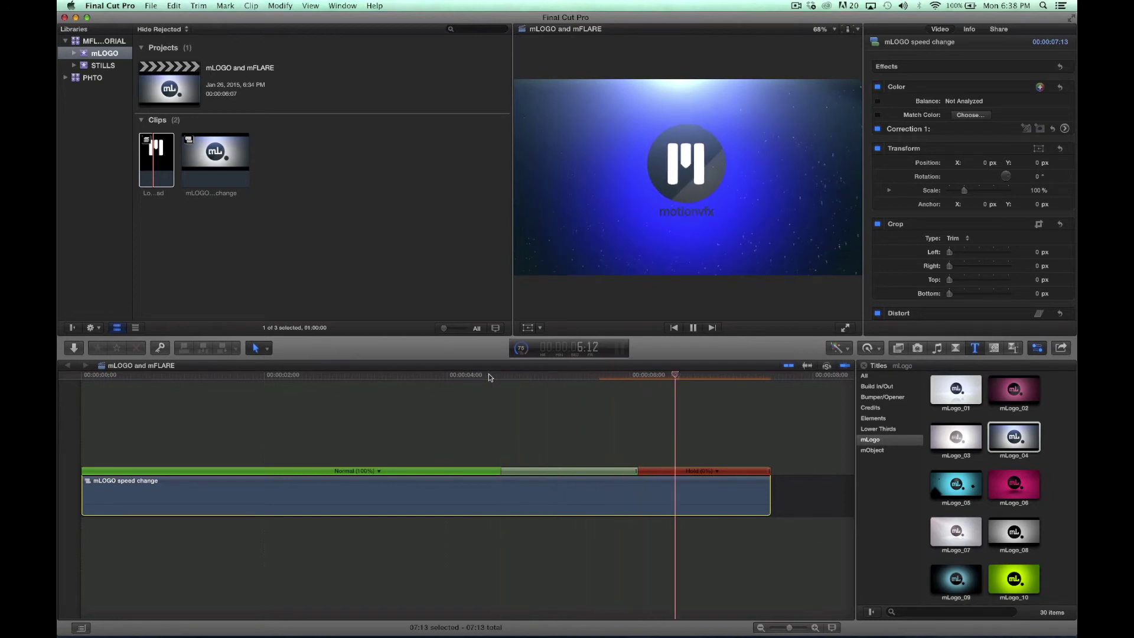
{"action": "left_click", "coordinate": [481, 375]}
{"action": "key", "text": "space"}
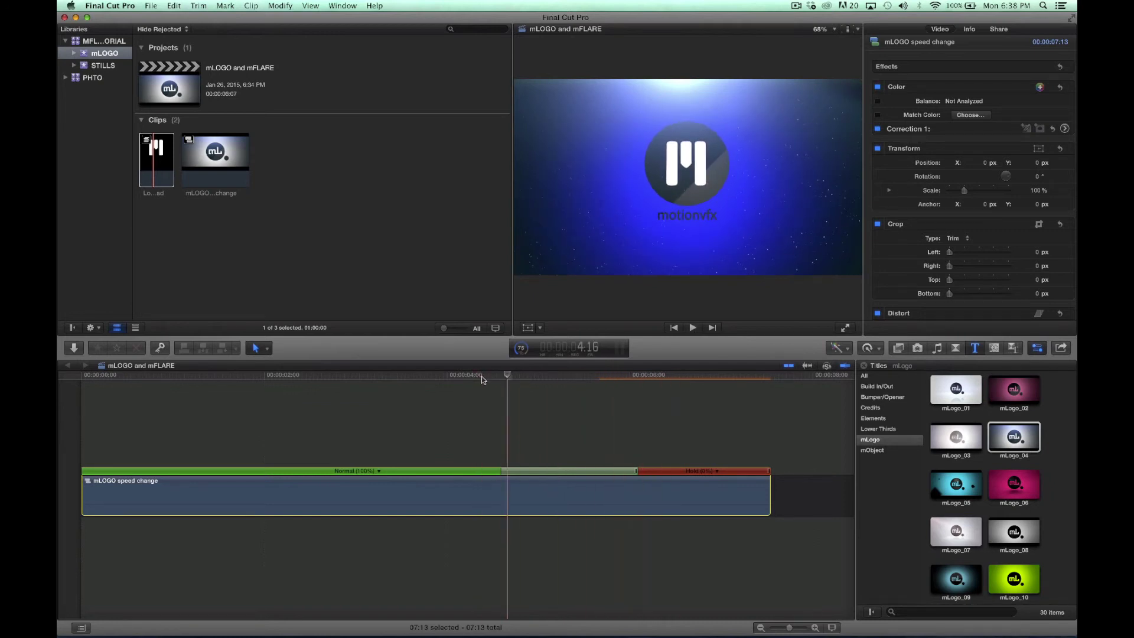
{"action": "key", "text": "space"}
{"action": "left_click", "coordinate": [481, 375]}
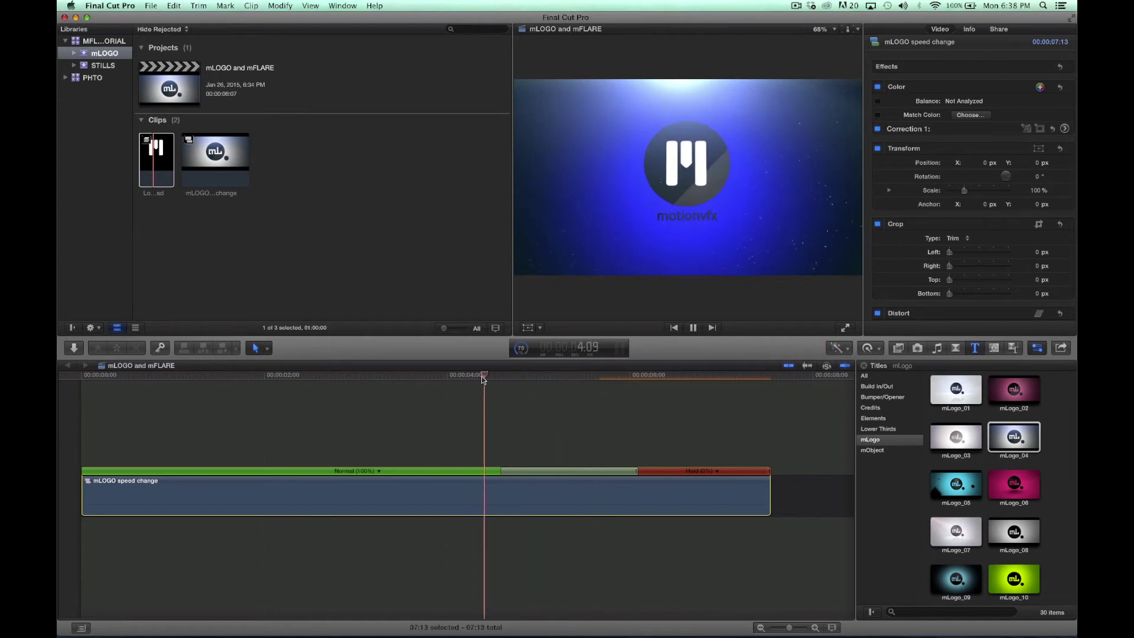
{"action": "key", "text": "space"}
{"action": "key", "text": "space"}
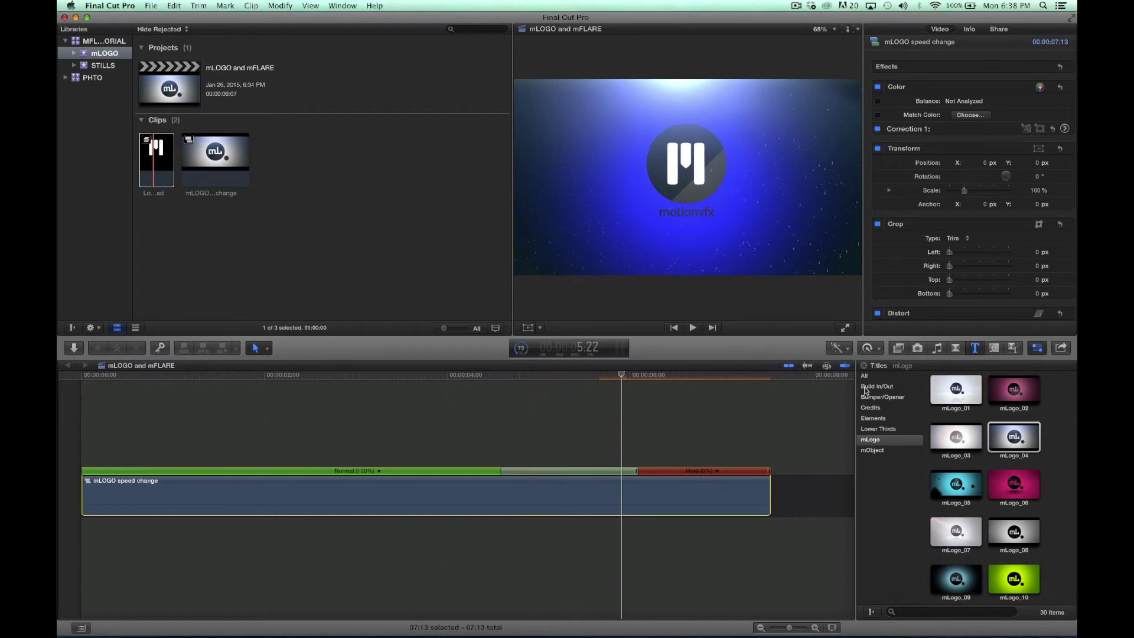
{"action": "left_click", "coordinate": [873, 349]}
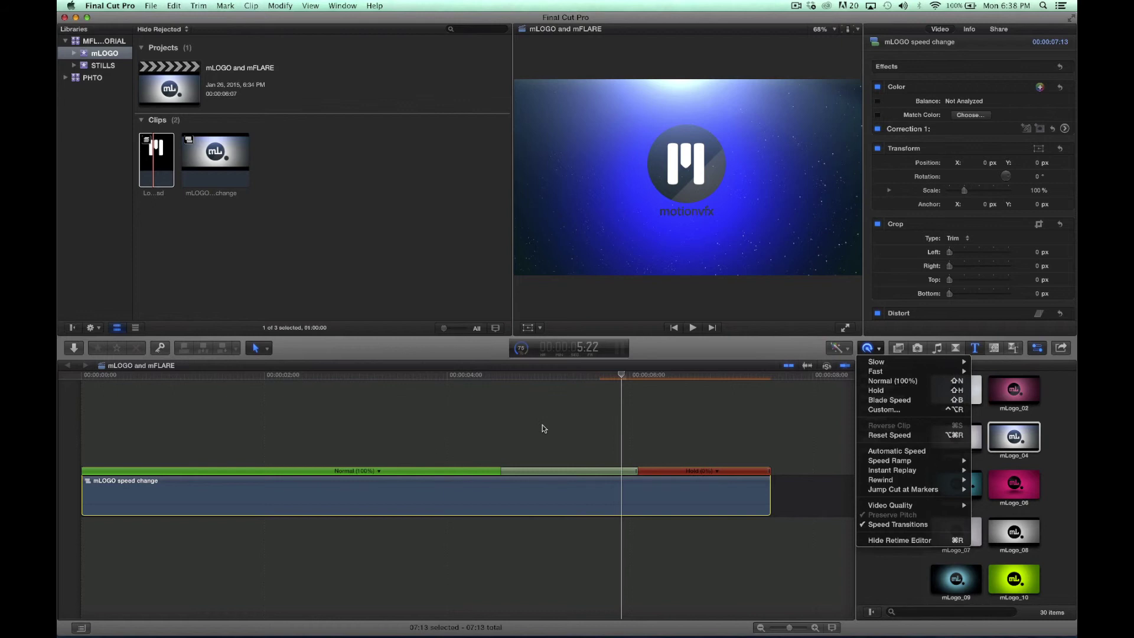
{"action": "left_click", "coordinate": [562, 371]}
{"action": "left_click_drag", "start_coordinate": [503, 375], "coordinate": [695, 442]}
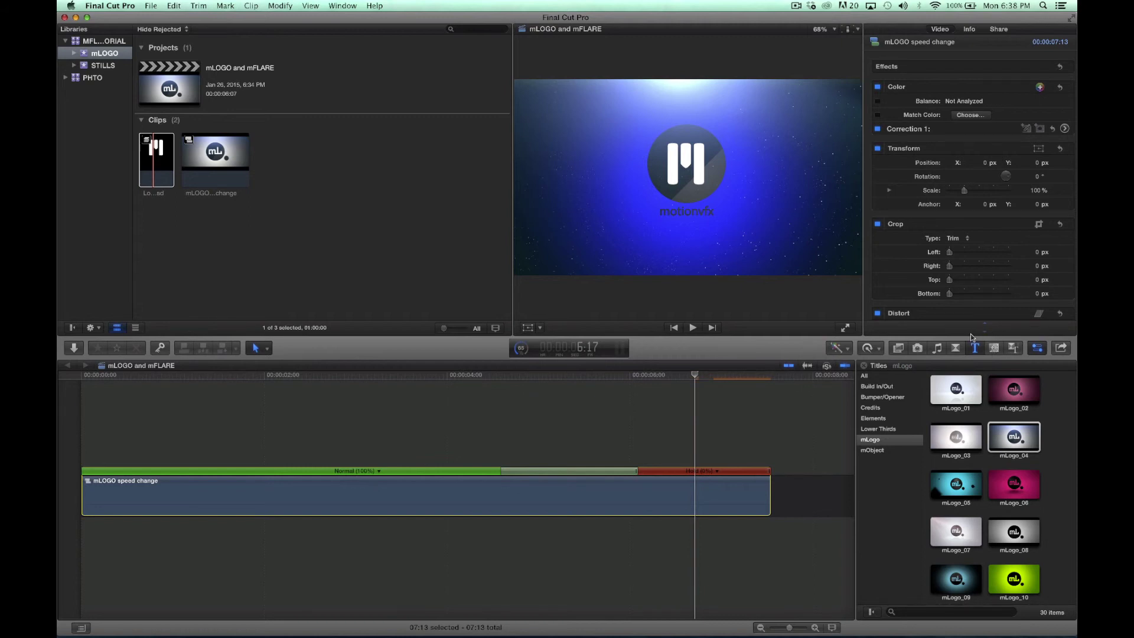
Show the mFlare lens flares in the Effects browser and scroll down to Fat Blue Studio Lamp 02
{"action": "left_click", "coordinate": [898, 348]}
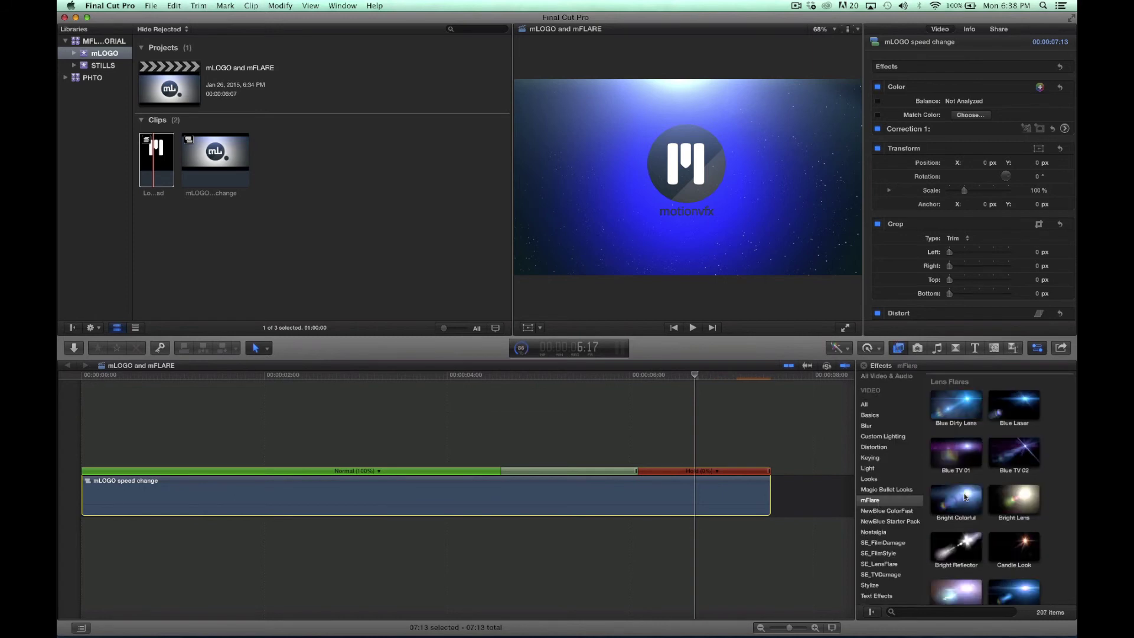
{"action": "scroll", "coordinate": [974, 505], "scroll_direction": "down", "scroll_amount": 10}
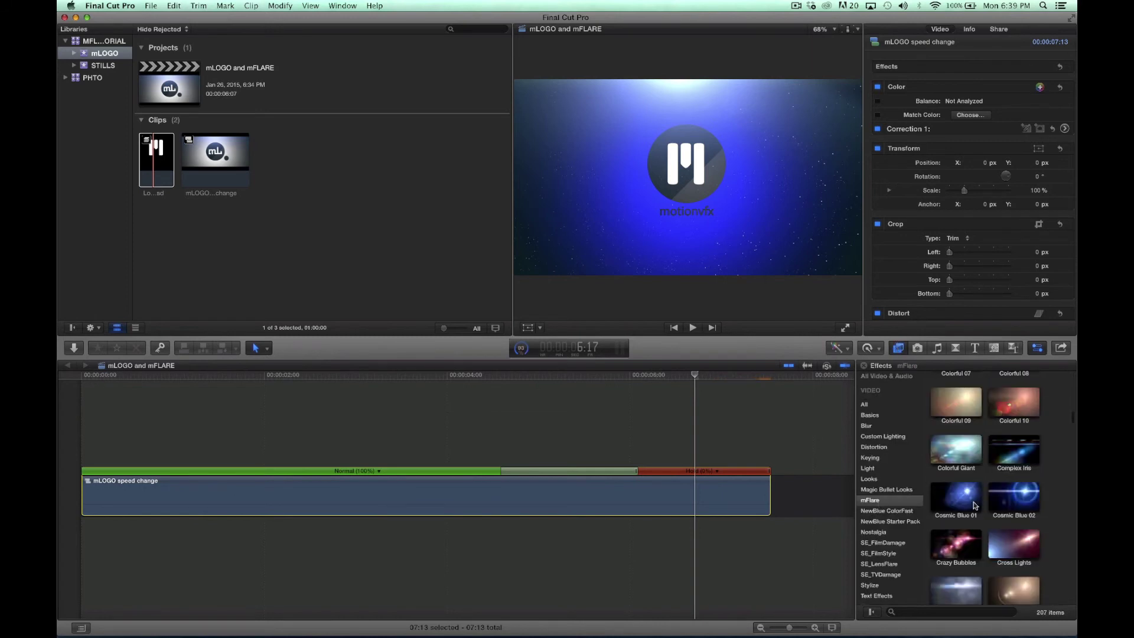
{"action": "scroll", "coordinate": [975, 506], "scroll_direction": "down", "scroll_amount": 10}
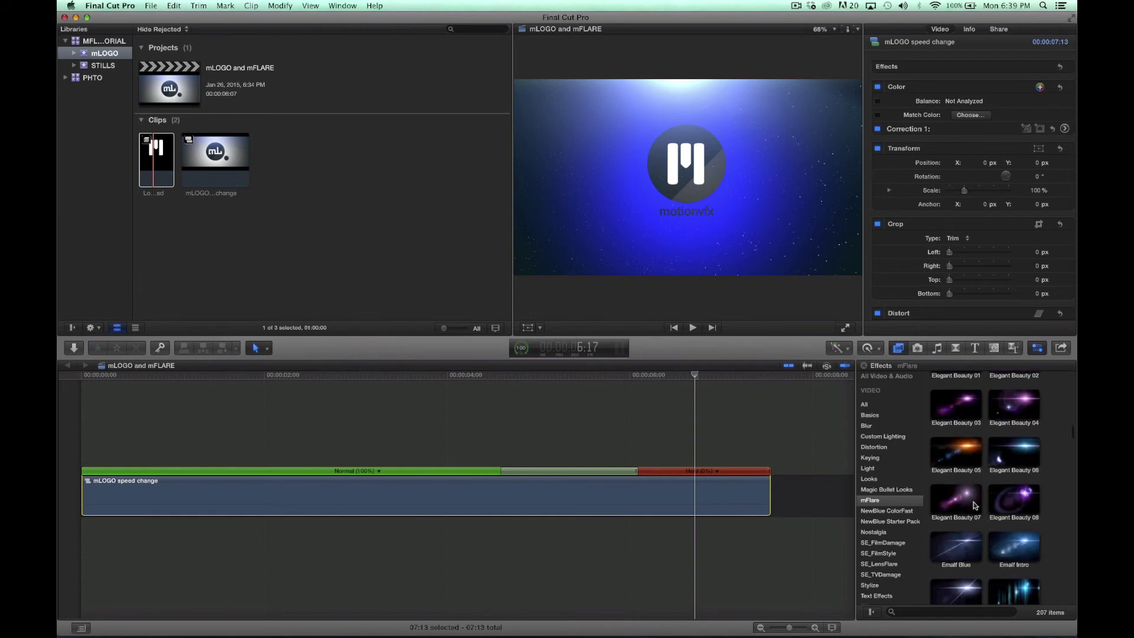
{"action": "scroll", "coordinate": [974, 505], "scroll_direction": "down", "scroll_amount": 5}
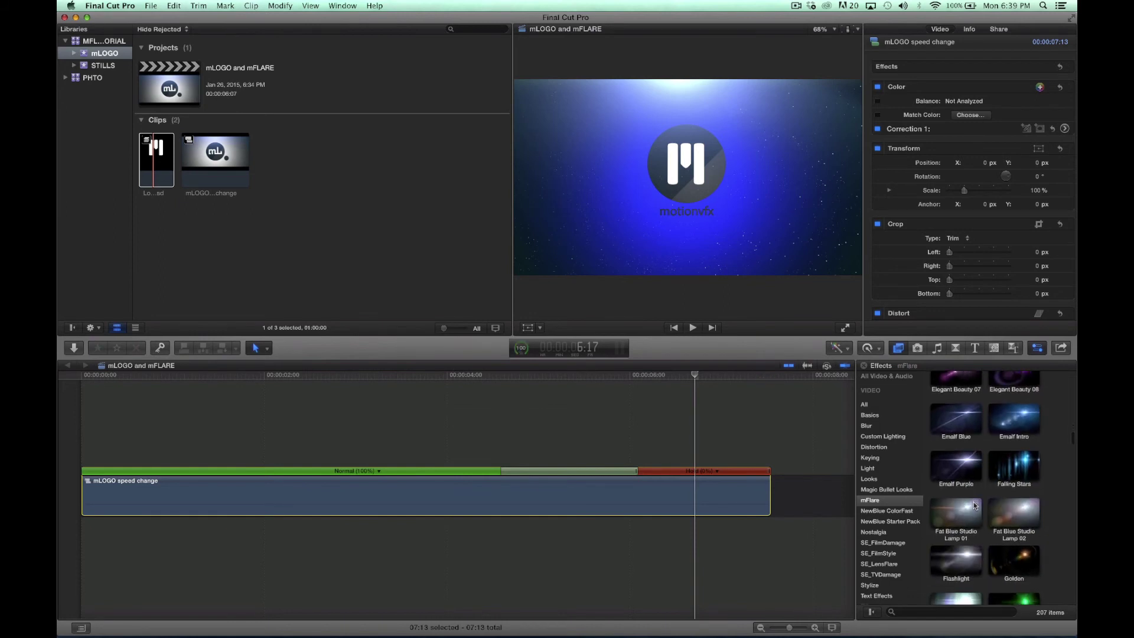
{"action": "scroll", "coordinate": [975, 506], "scroll_direction": "down", "scroll_amount": 3}
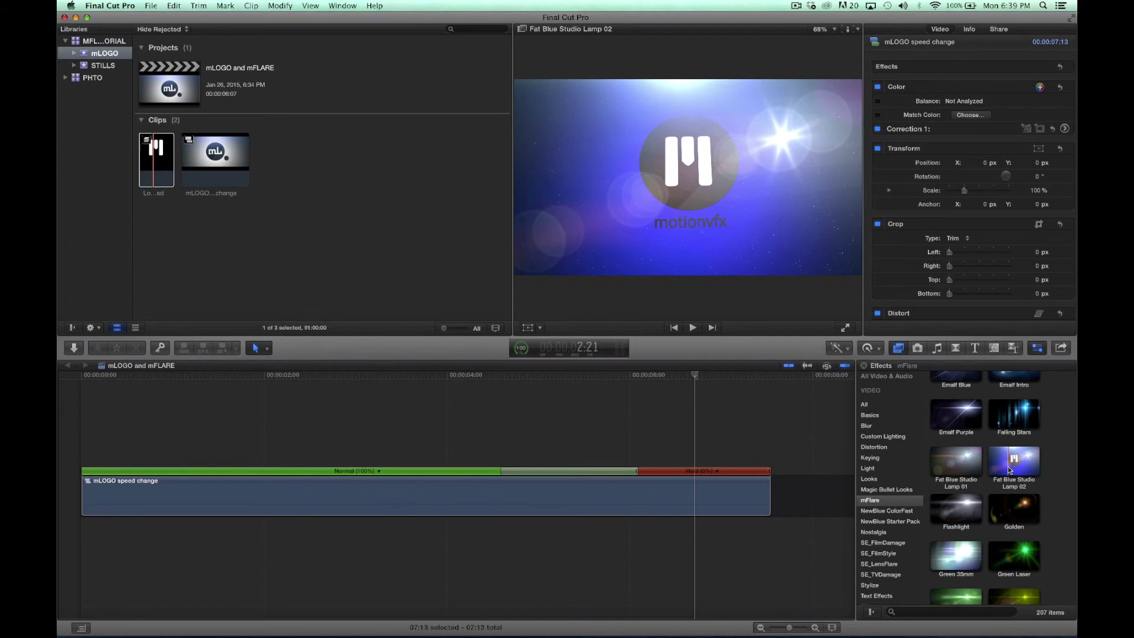
Apply Fat Blue Studio Lamp 02 to the logo clip, light upper right, centre lower left, with a Size keyframe at 100
{"action": "left_click_drag", "start_coordinate": [1009, 469], "coordinate": [722, 504]}
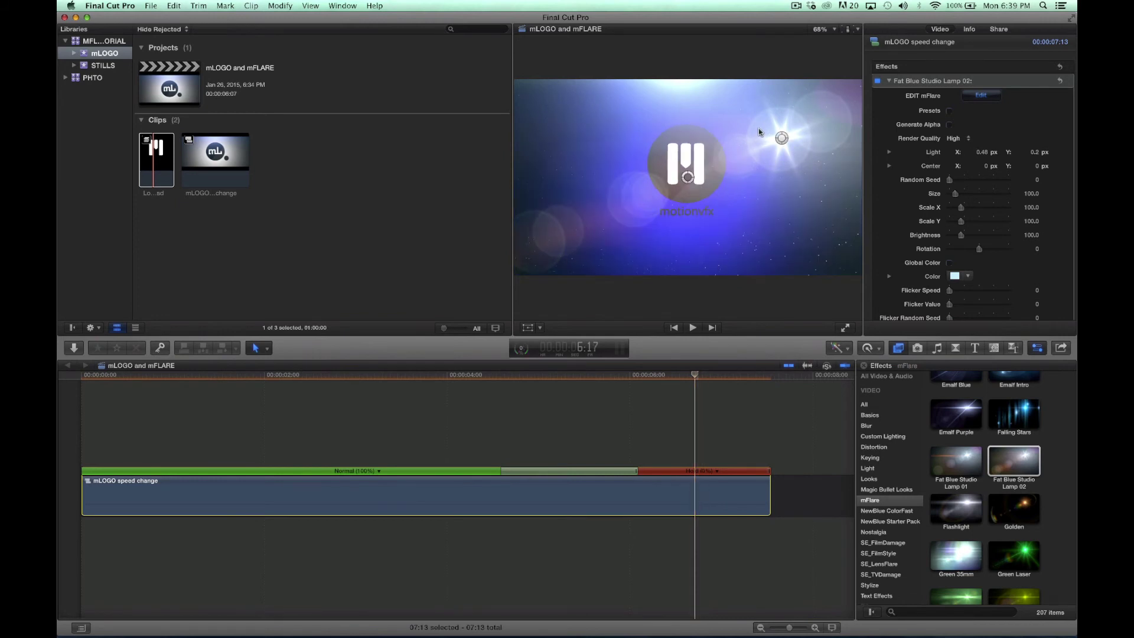
{"action": "left_click_drag", "start_coordinate": [782, 138], "coordinate": [811, 129]}
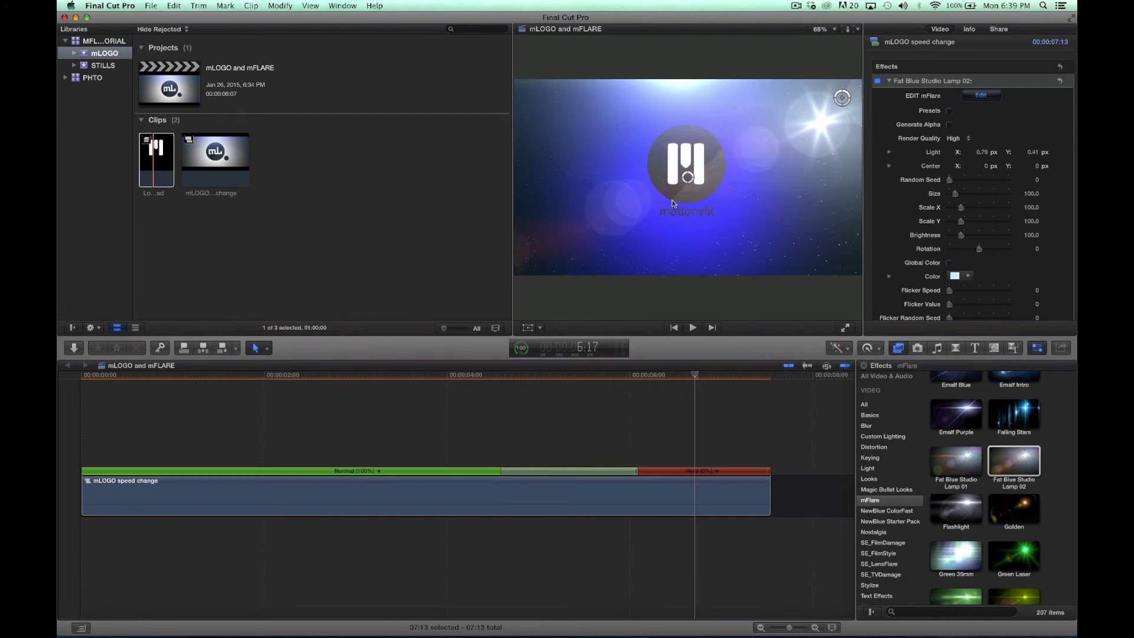
{"action": "left_click_drag", "start_coordinate": [689, 178], "coordinate": [560, 260]}
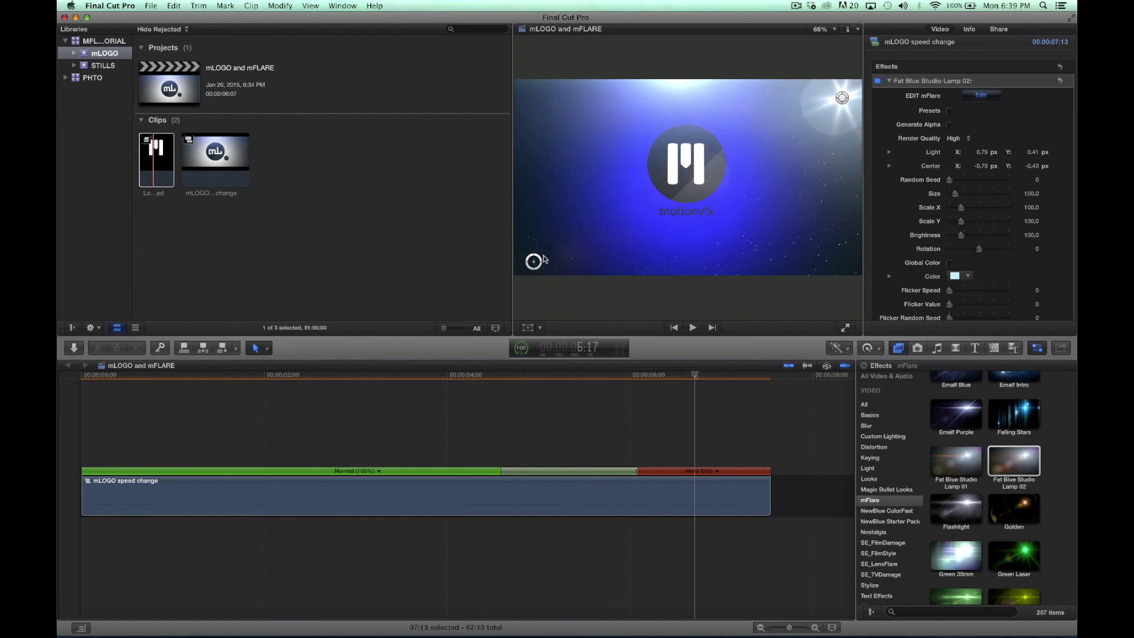
{"action": "left_click_drag", "start_coordinate": [842, 98], "coordinate": [781, 134]}
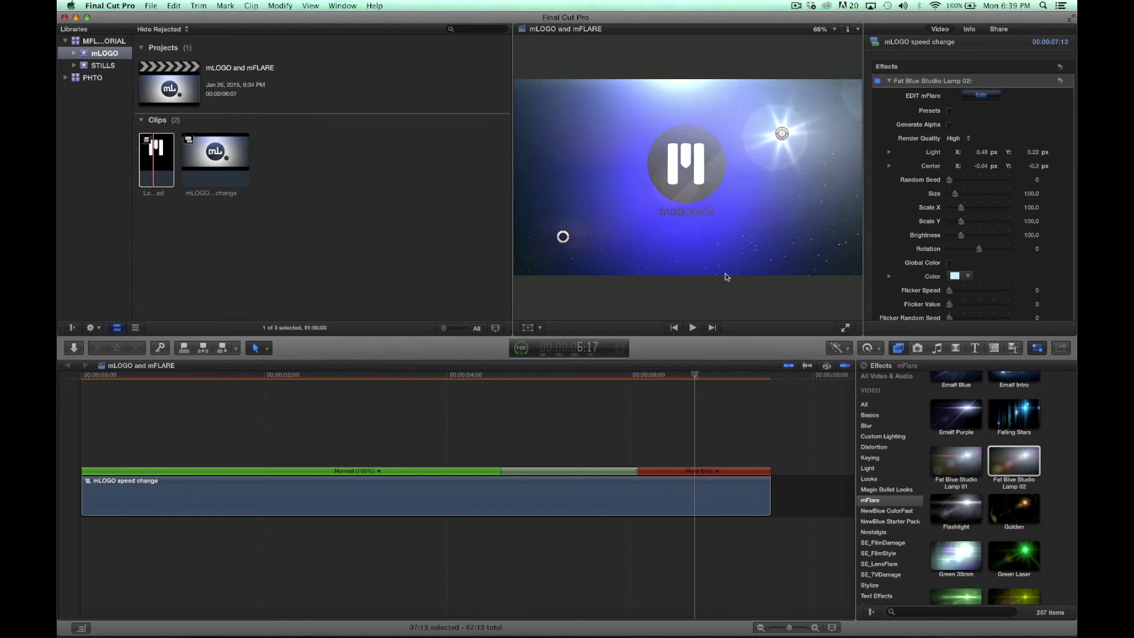
{"action": "left_click", "coordinate": [695, 501]}
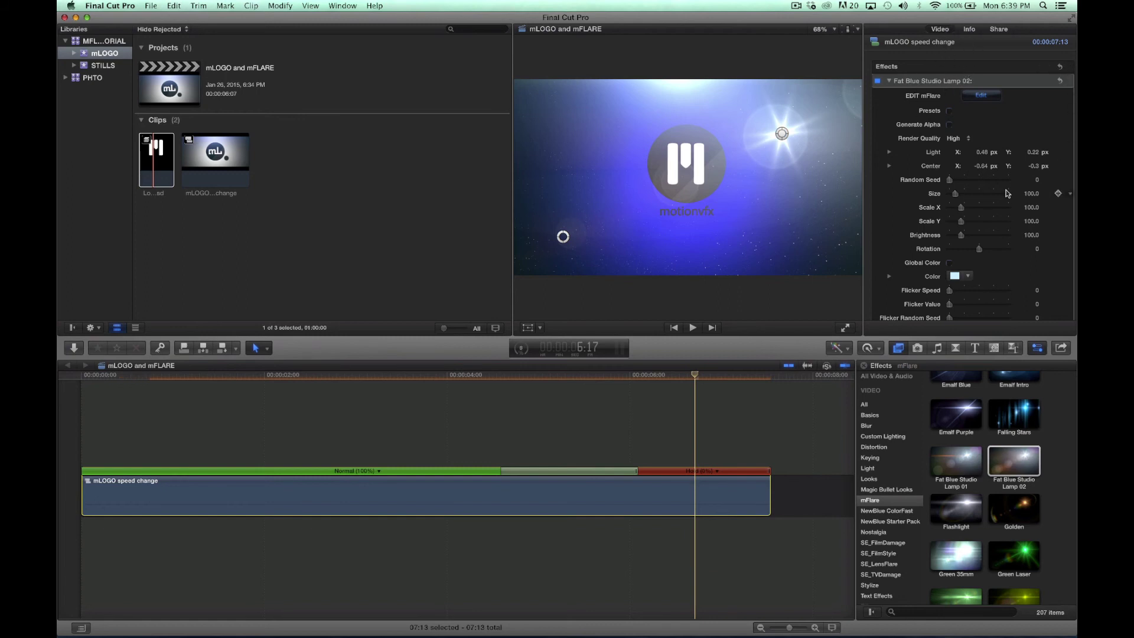
{"action": "left_click", "coordinate": [1058, 194]}
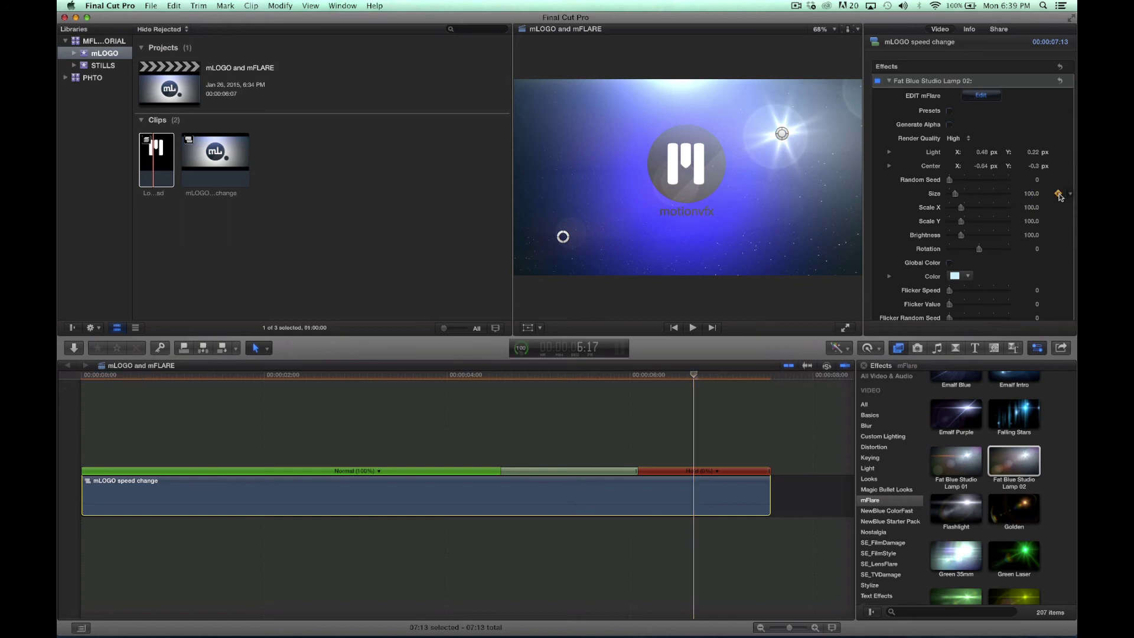
Keyframe the flare's Brightness, then at the clip end set Size to 416 and Brightness to 152
{"action": "left_click", "coordinate": [1058, 235]}
{"action": "left_click_drag", "start_coordinate": [694, 376], "coordinate": [766, 376]}
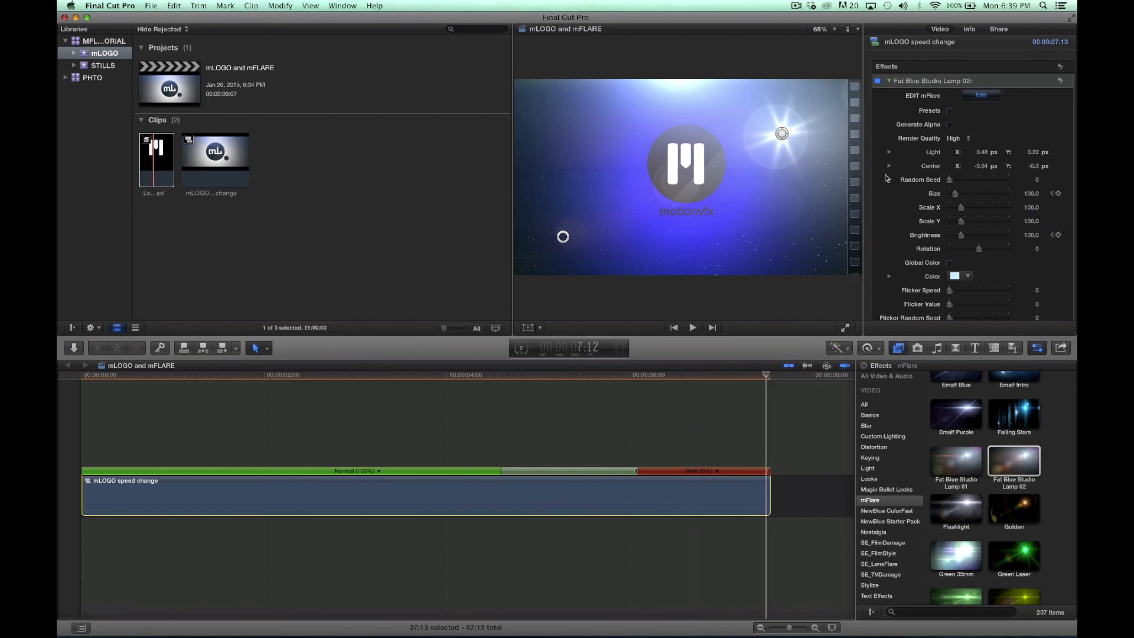
{"action": "left_click_drag", "start_coordinate": [955, 194], "coordinate": [973, 194]}
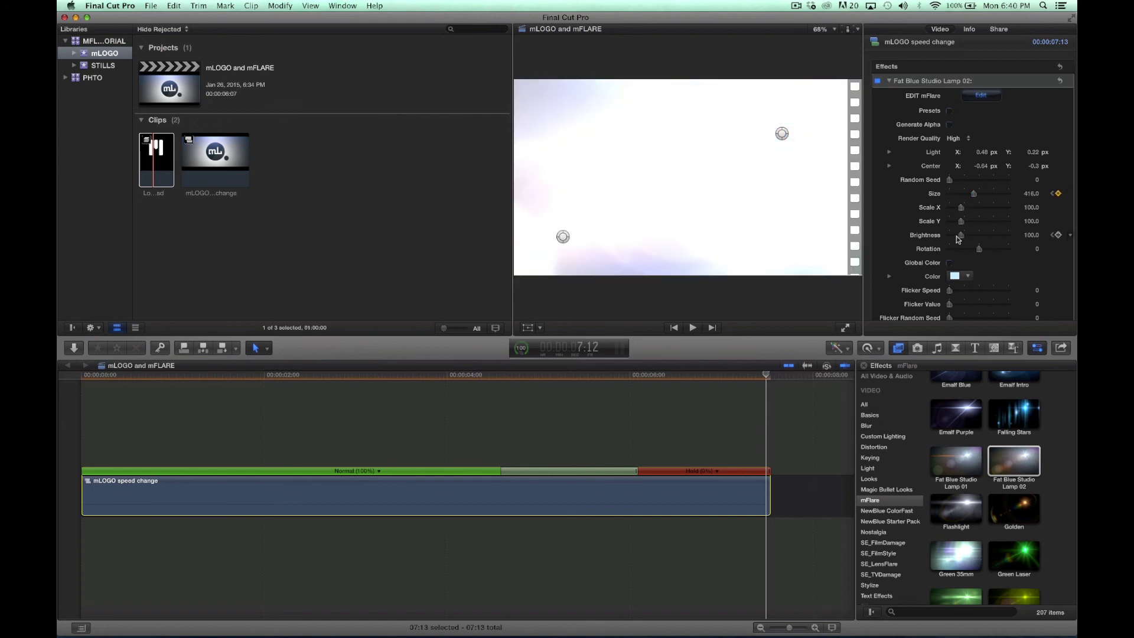
{"action": "left_click_drag", "start_coordinate": [962, 237], "coordinate": [968, 238]}
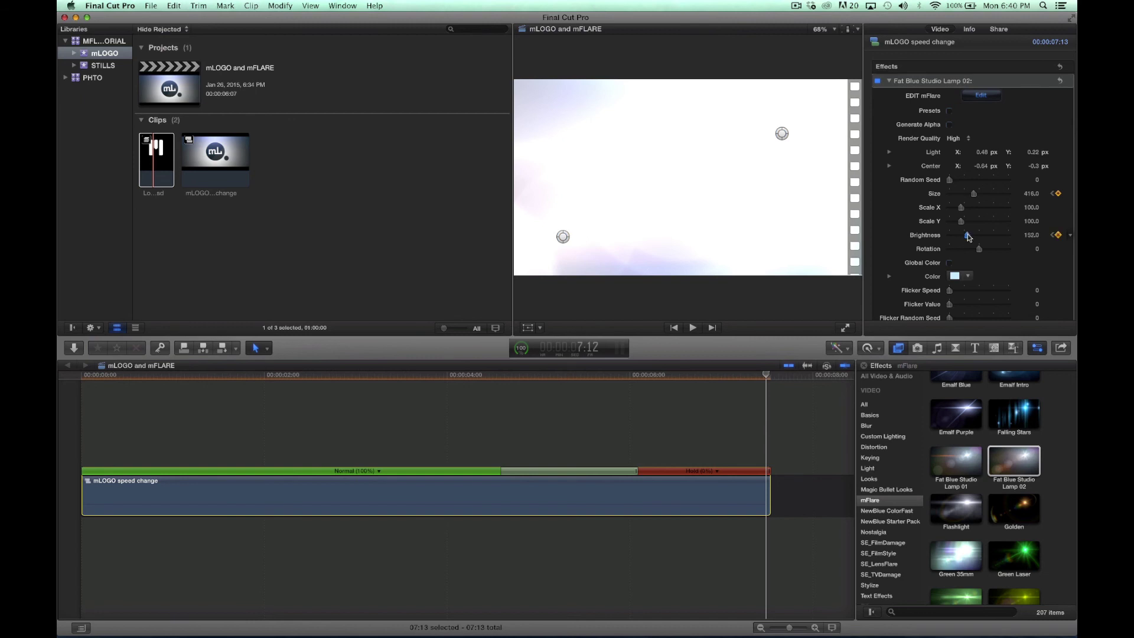